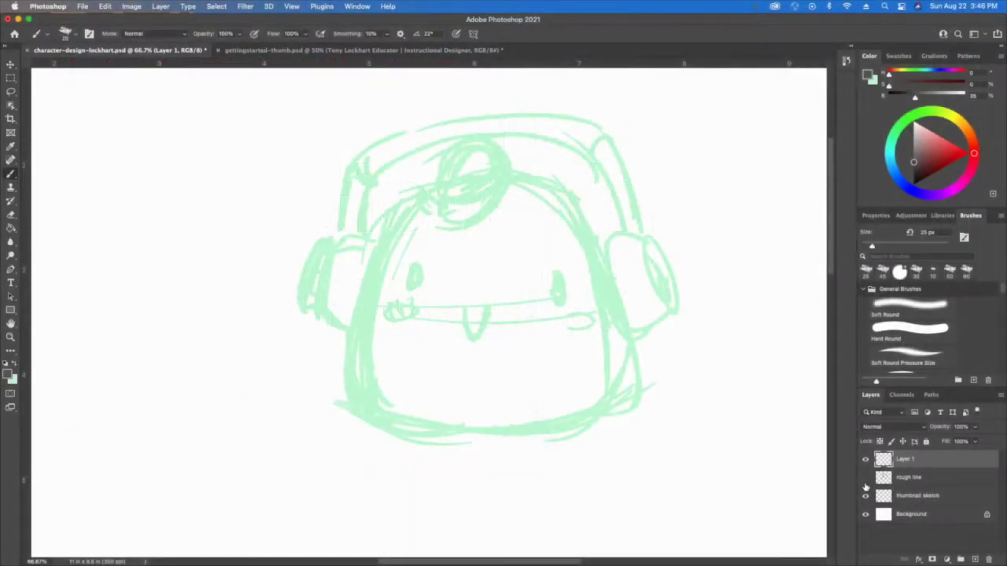
- Show the rough line layer and hide the green thumbnail sketch layer
click(865, 477)
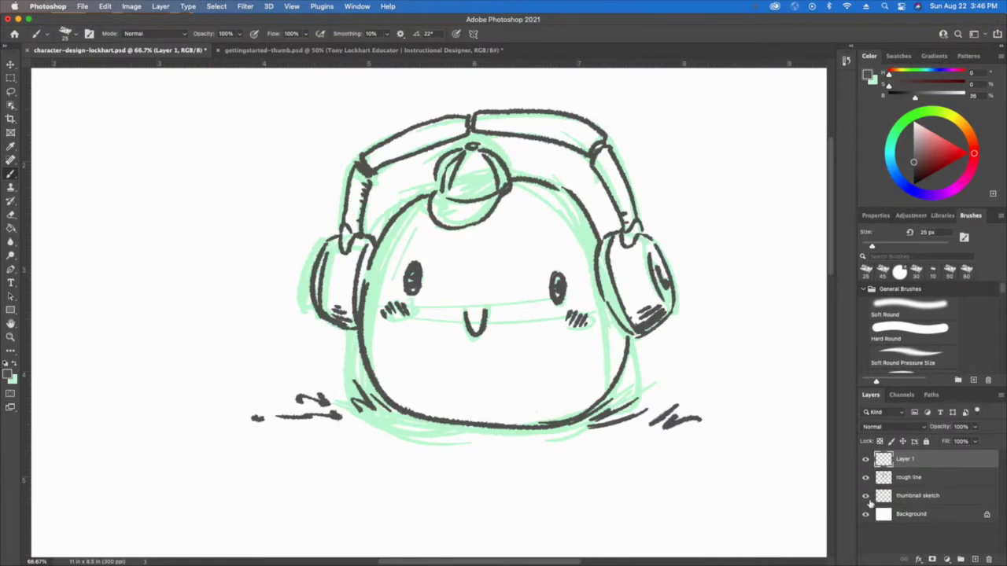
click(865, 496)
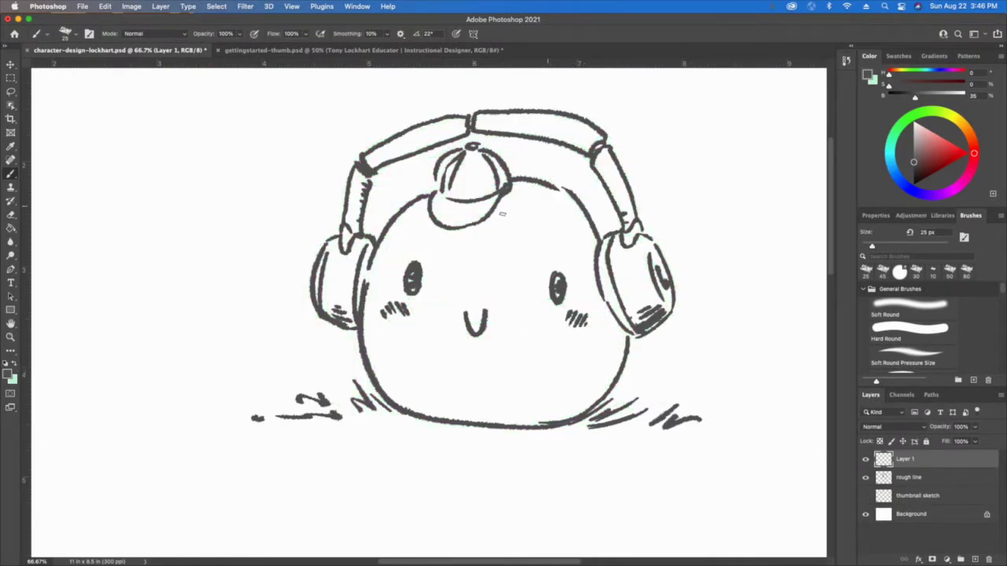
click(11, 92)
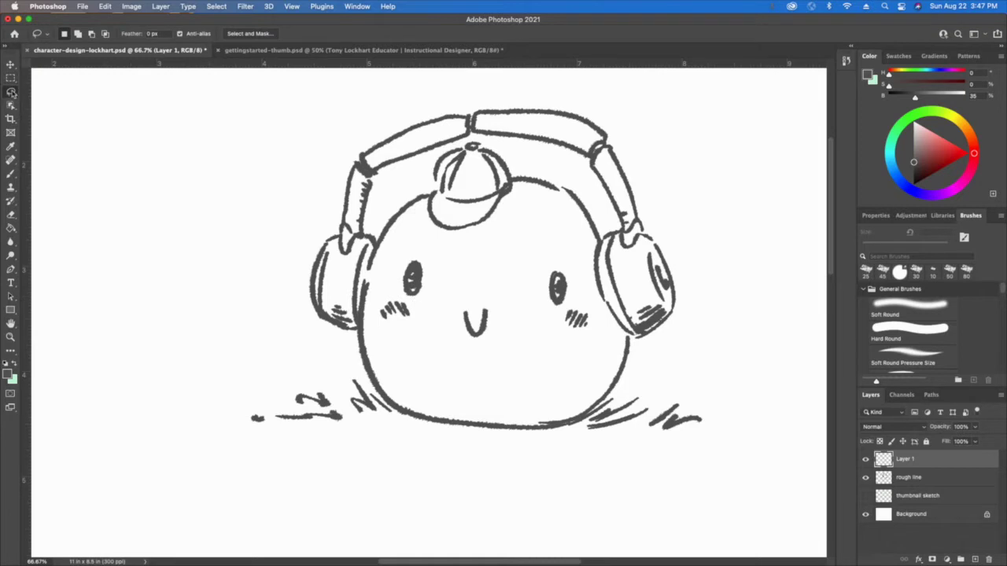
- Choose the basic Lasso tool and set it to Add to selection
click(12, 93)
key(m)
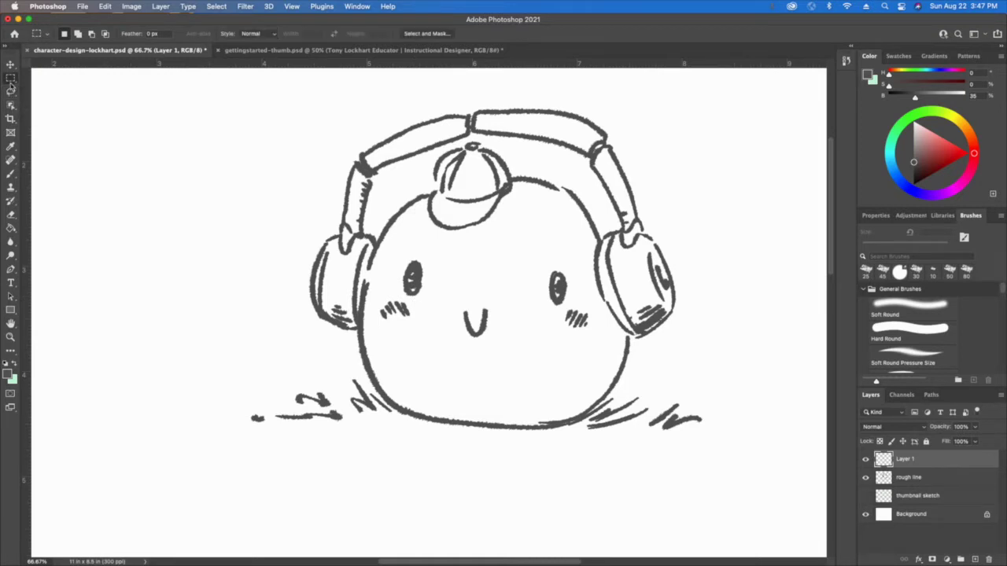
click(12, 80)
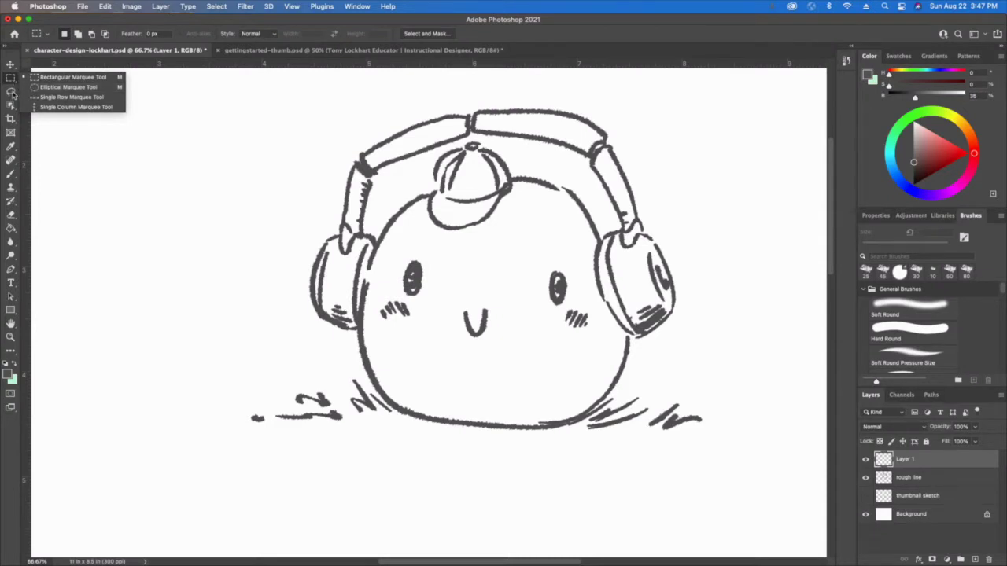
click(12, 93)
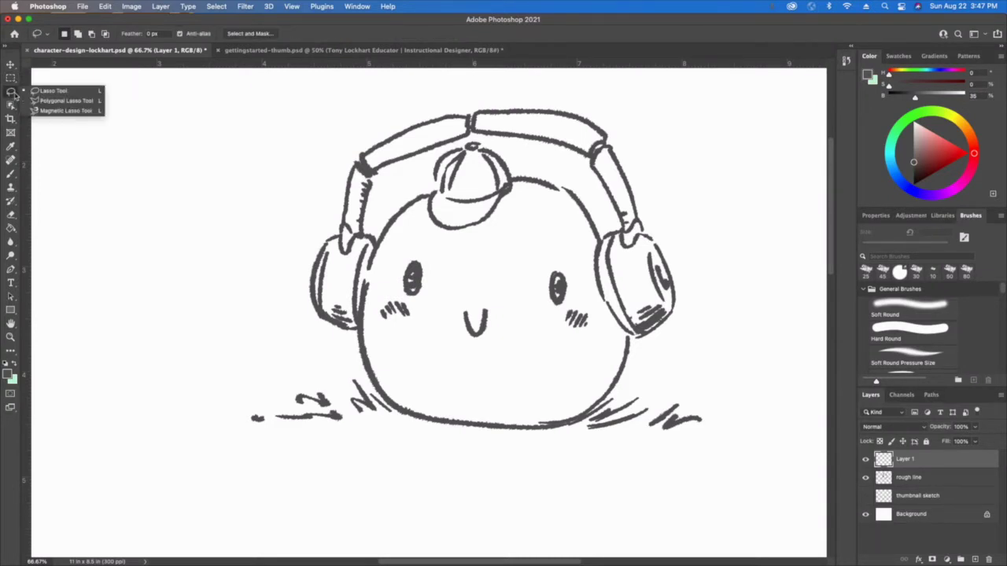
click(45, 92)
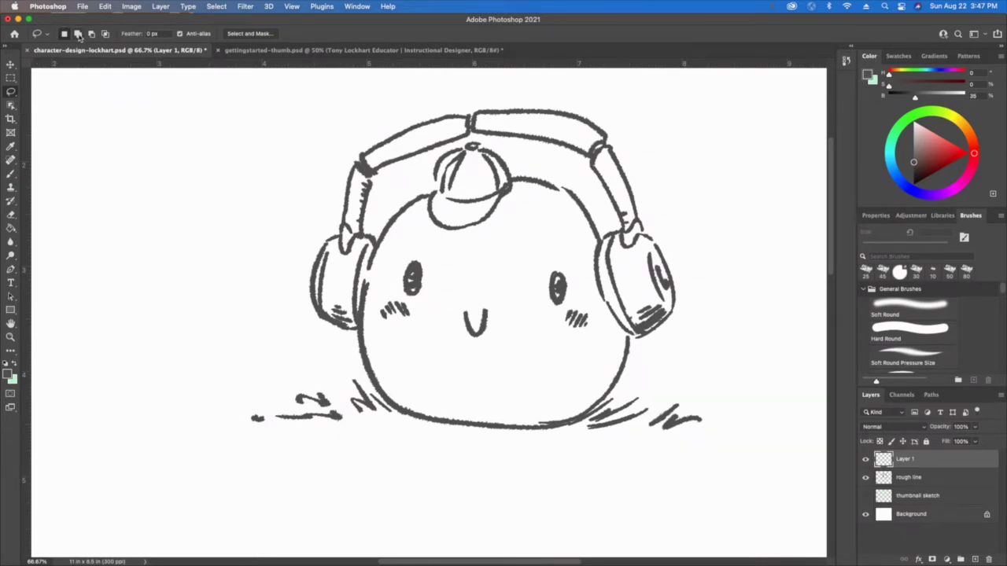
click(78, 35)
- Lasso around the inside of the left ear cup
mouse_move(342, 330)
mouse_down()
mouse_move(331, 249)
mouse_move(343, 240)
mouse_move(354, 256)
mouse_move(374, 244)
mouse_move(381, 255)
mouse_move(368, 251)
mouse_move(360, 311)
mouse_move(298, 262)
mouse_move(325, 257)
mouse_up()
- Paint the right and left ear cups light mint green with the Drawing Brush
key(b)
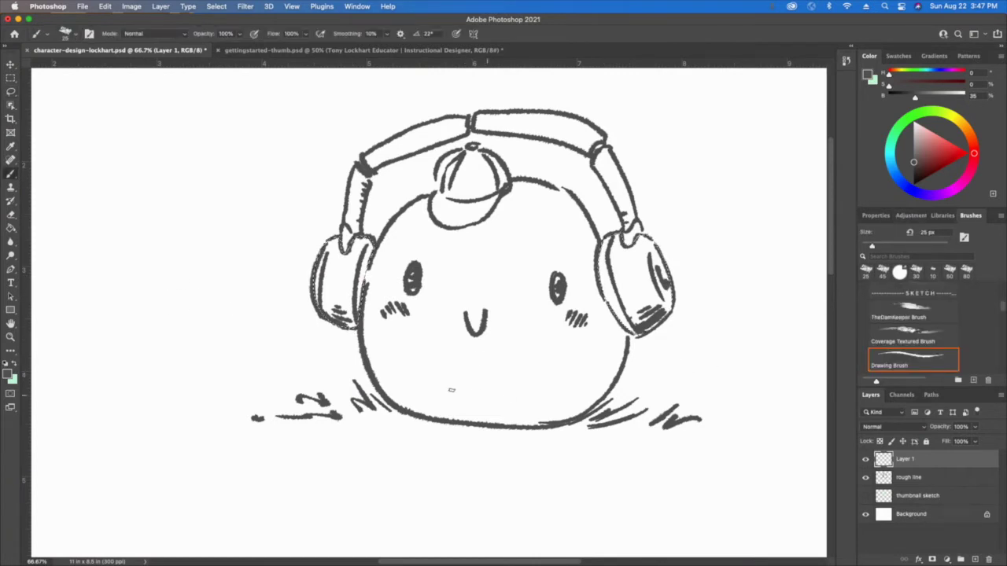
key(x)
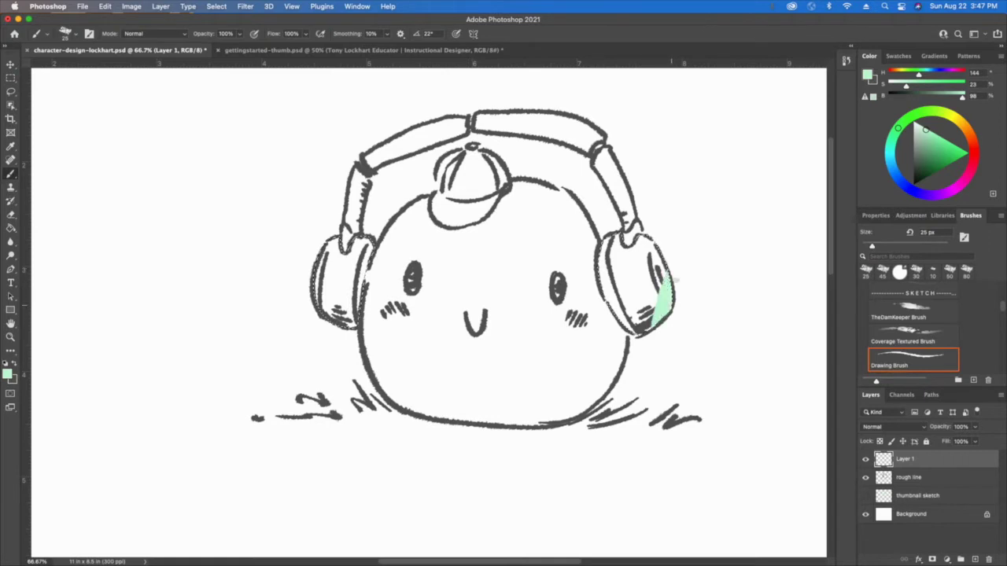
mouse_move(675, 279)
mouse_down()
mouse_move(618, 275)
mouse_move(606, 211)
mouse_up()
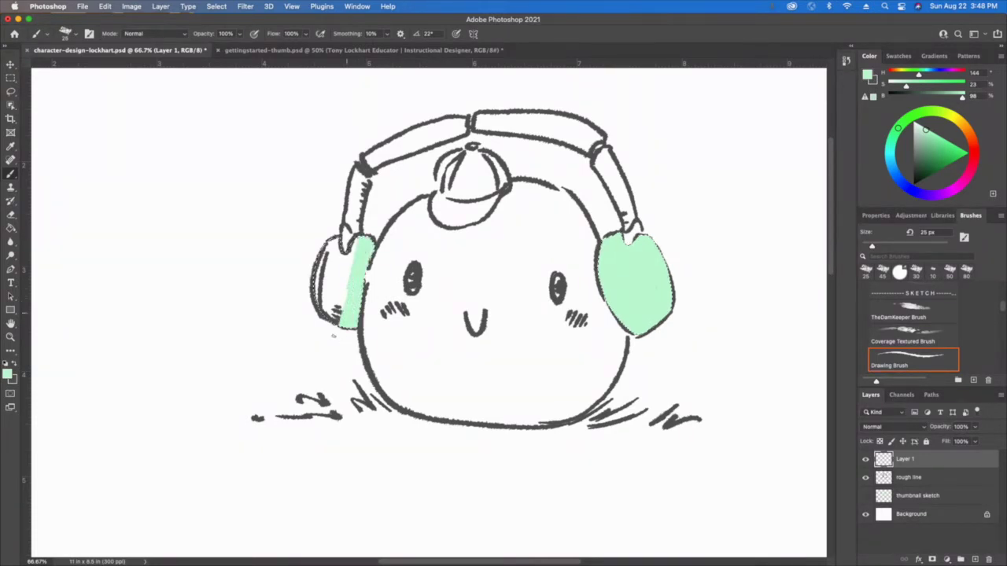
drag(333, 336, 339, 228)
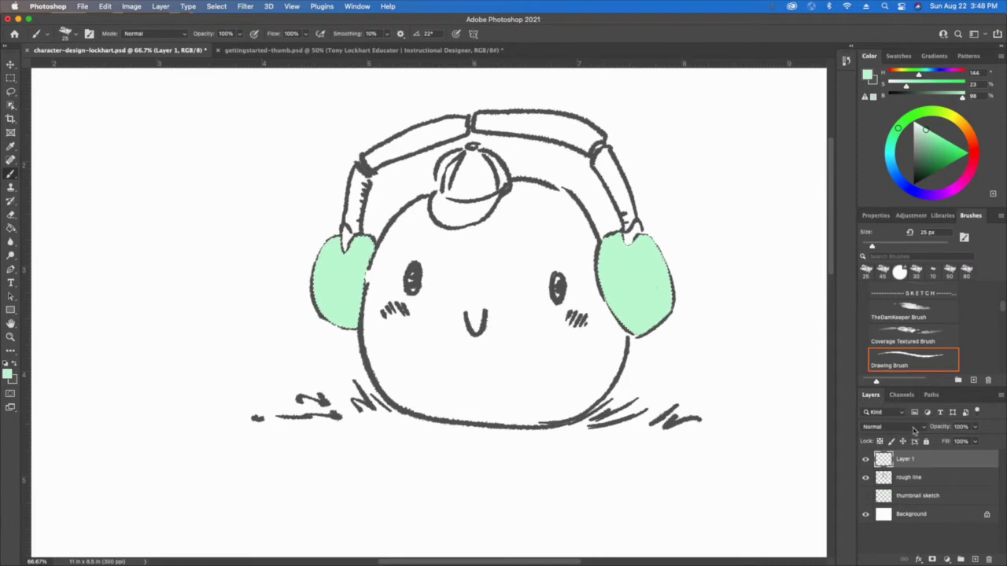
- Set the ear-cup layer to Multiply, rename it 'headphones', and add a new layer above
click(915, 428)
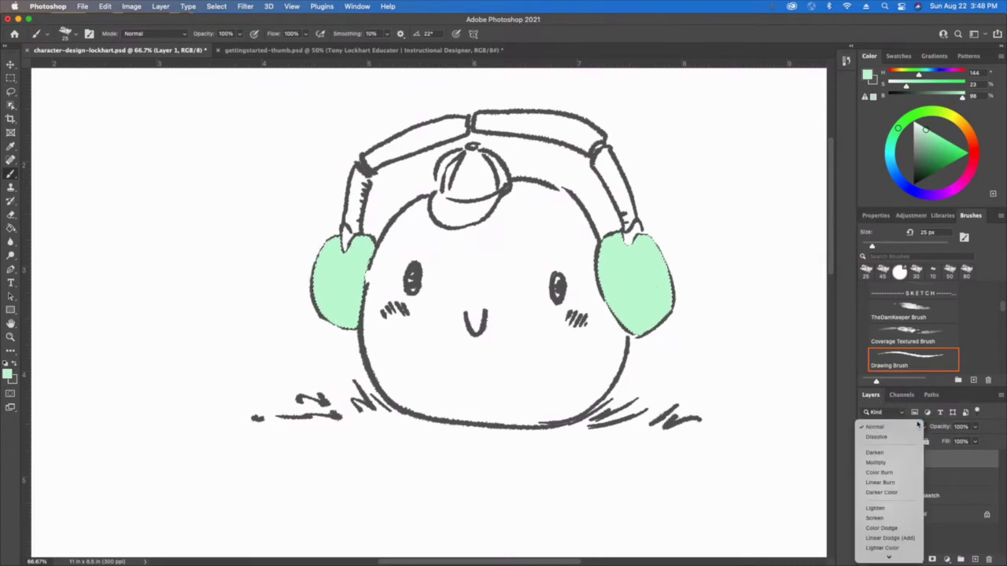
click(873, 463)
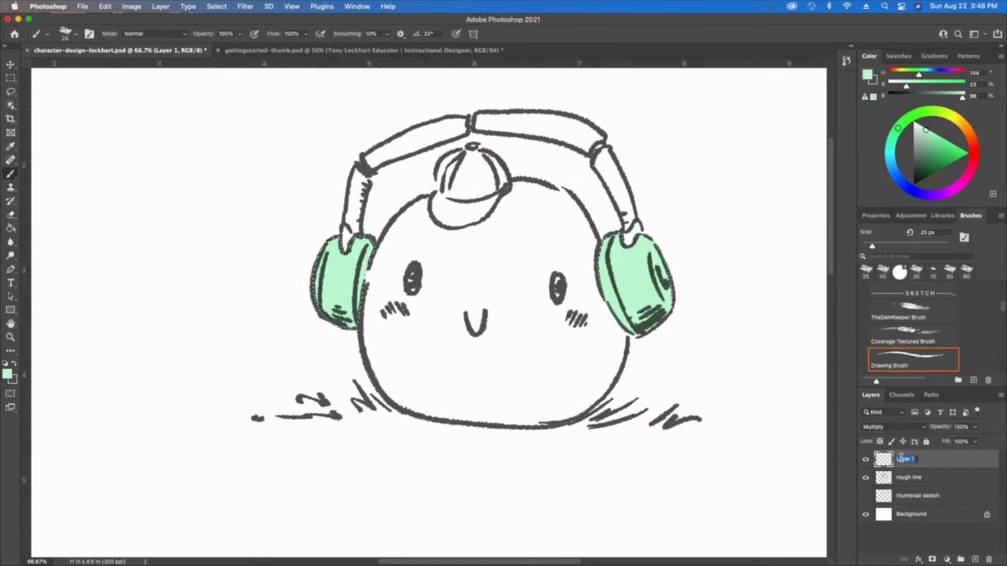
text(c)
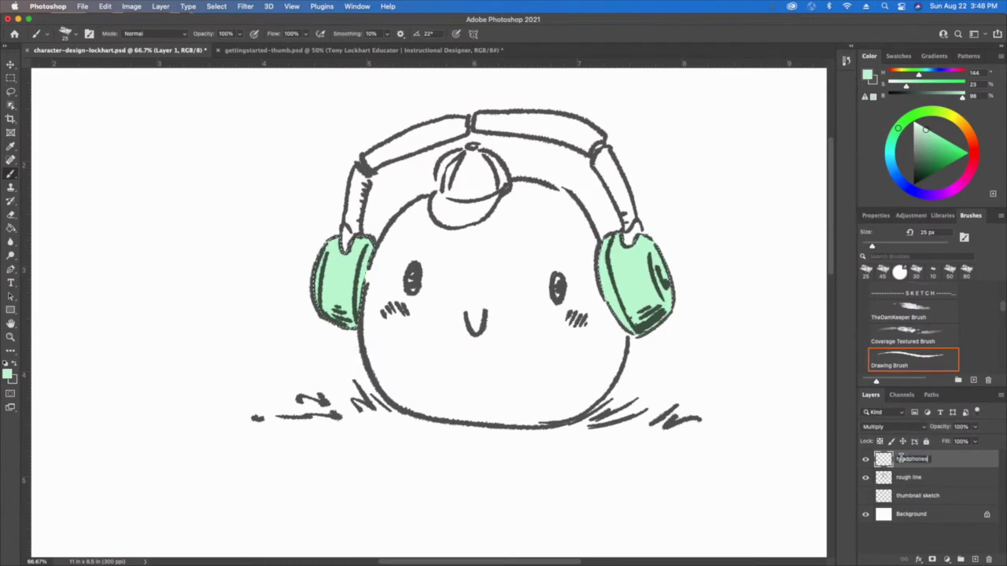
key(Return)
click(975, 559)
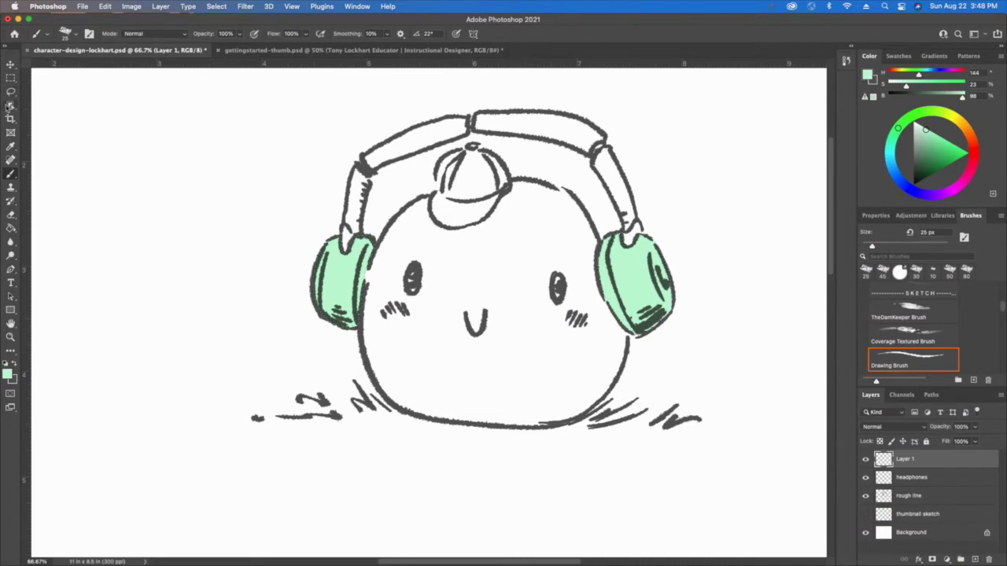
click(11, 91)
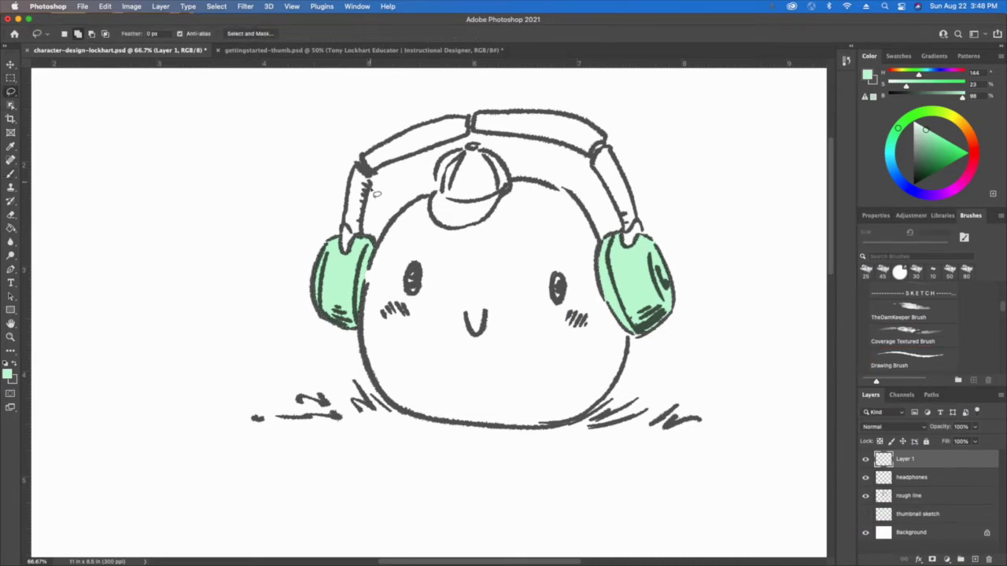
- Lasso the left strap, both headband segments and the right strap
mouse_move(376, 191)
mouse_down()
mouse_move(350, 256)
mouse_move(367, 175)
mouse_up()
drag(376, 182, 470, 143)
mouse_move(472, 143)
mouse_down()
mouse_move(421, 132)
mouse_move(370, 166)
mouse_up()
mouse_move(518, 140)
mouse_down()
mouse_move(599, 154)
mouse_move(607, 142)
mouse_move(560, 120)
mouse_move(478, 117)
mouse_move(594, 130)
mouse_move(525, 120)
mouse_move(520, 134)
mouse_up()
mouse_move(597, 168)
mouse_down()
mouse_move(637, 250)
mouse_move(647, 232)
mouse_move(610, 155)
mouse_up()
- Rename the new top layer 'bar'
double_click(905, 459)
text(bar)
key(Return)
click(888, 427)
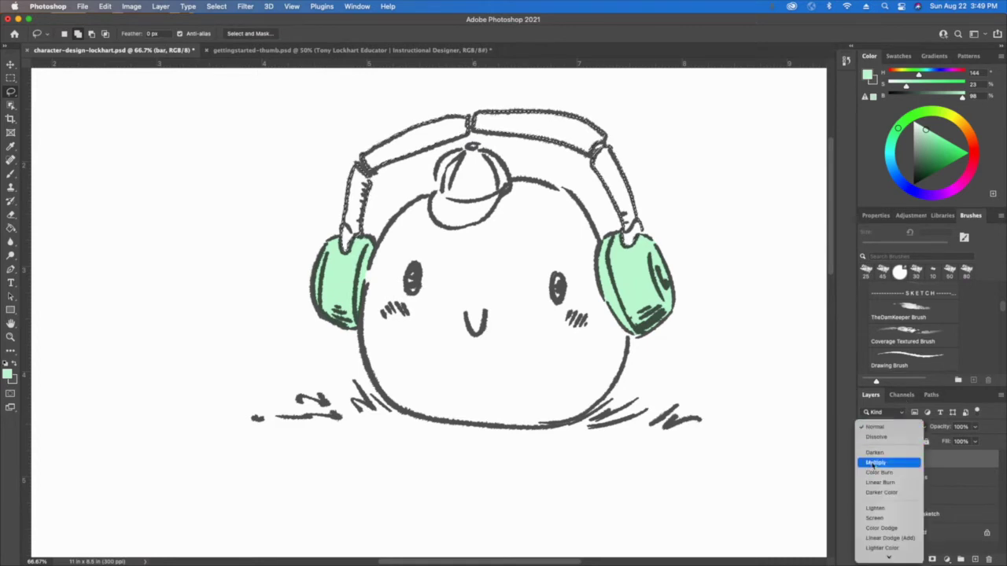
- Set 'bar' to Multiply and paint the whole headband mint green with an enlarged brush
click(873, 464)
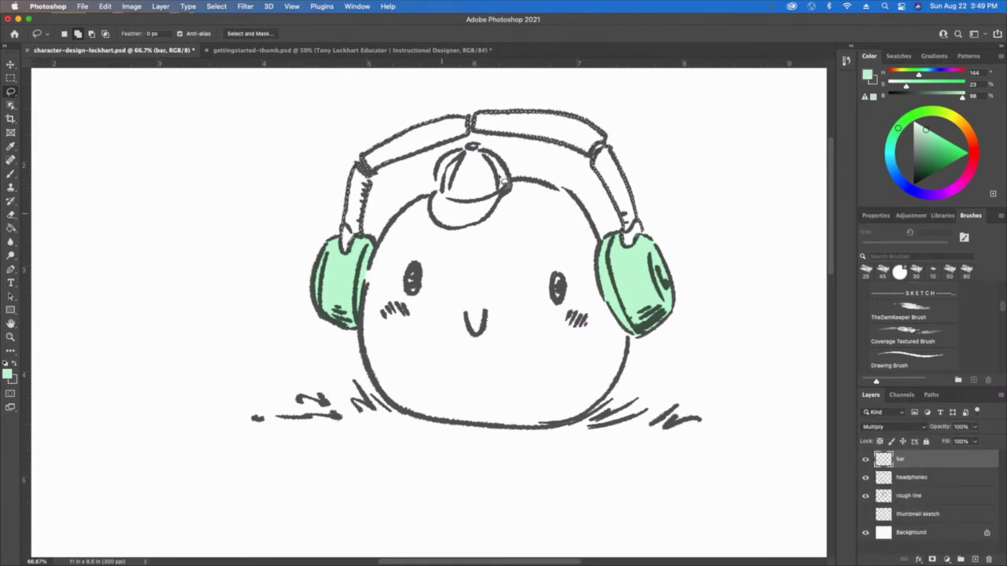
key(b)
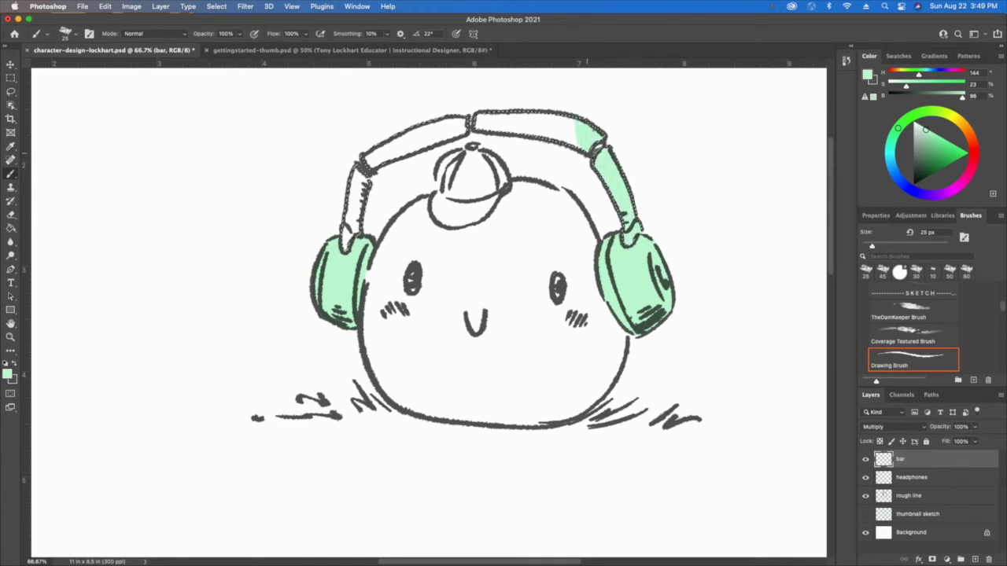
drag(574, 130, 515, 122)
key(bracketright)
key(bracketright)
key(bracketright)
key(bracketright)
key(bracketright)
key(bracketright)
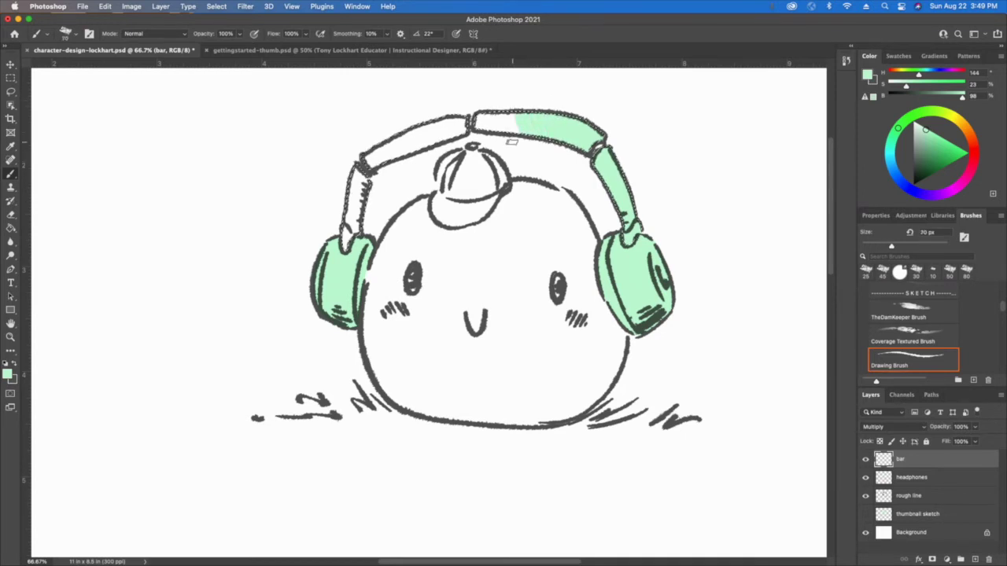
key(bracketright)
mouse_move(516, 125)
mouse_down()
mouse_move(468, 122)
mouse_move(390, 146)
mouse_up()
mouse_move(431, 195)
mouse_down()
mouse_move(408, 245)
mouse_move(333, 211)
mouse_up()
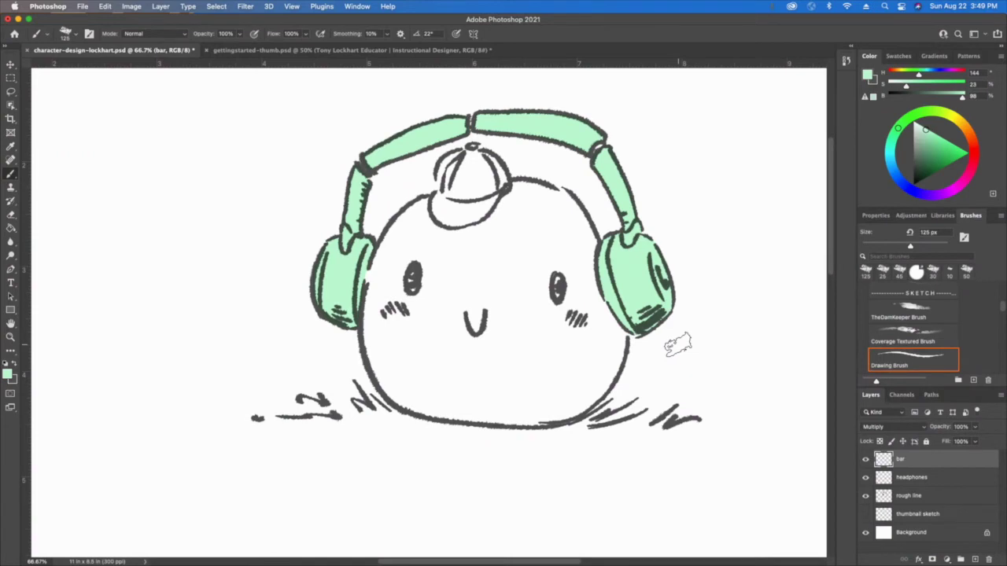
- Paint the blob's body mint green on a new Multiply layer
click(973, 559)
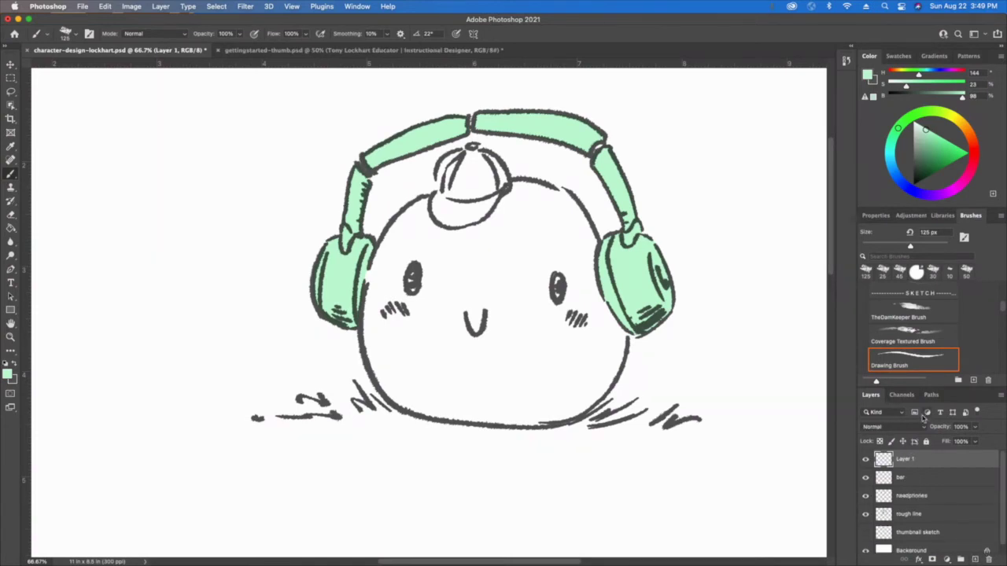
click(919, 429)
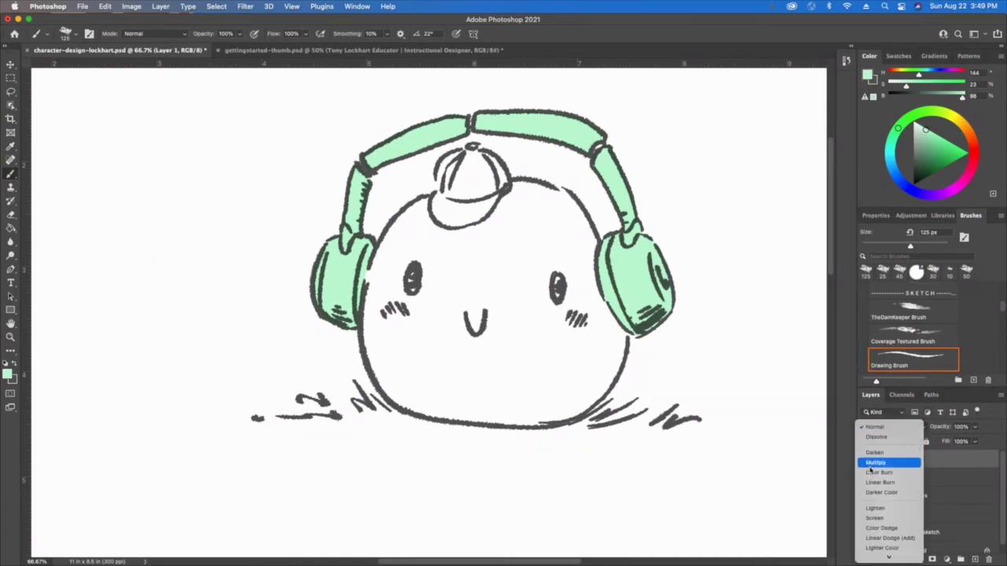
click(874, 464)
mouse_move(612, 343)
mouse_down()
mouse_move(580, 400)
mouse_move(570, 378)
mouse_move(590, 331)
mouse_move(594, 259)
mouse_move(562, 208)
mouse_move(548, 287)
mouse_move(479, 405)
mouse_move(484, 291)
mouse_move(470, 405)
mouse_move(381, 382)
mouse_move(379, 307)
mouse_move(393, 228)
mouse_move(488, 293)
mouse_move(461, 254)
mouse_move(532, 191)
mouse_move(513, 223)
mouse_move(404, 226)
mouse_move(416, 200)
mouse_up()
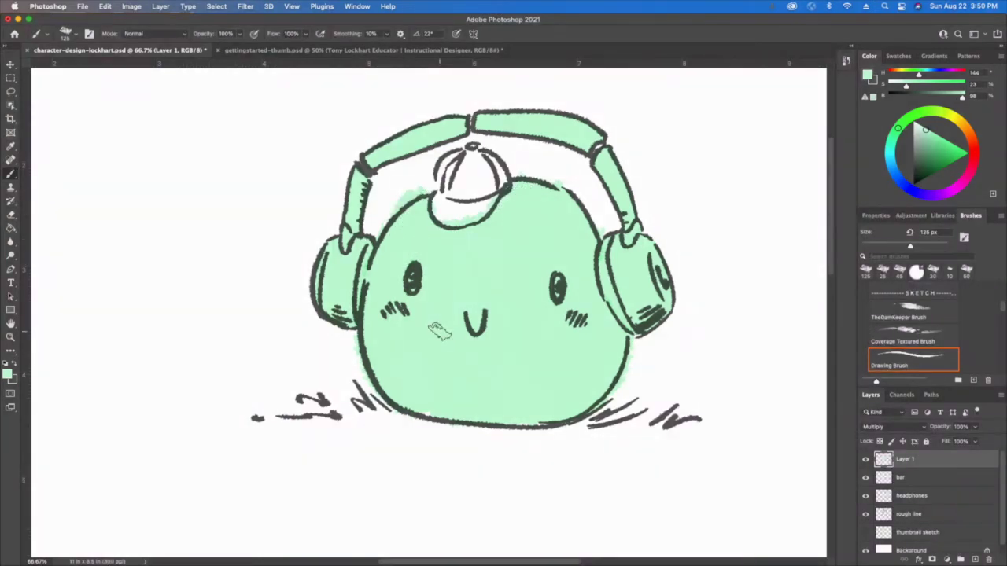
- Hide the 'bar' and 'headphones' fill layers
click(865, 477)
click(865, 495)
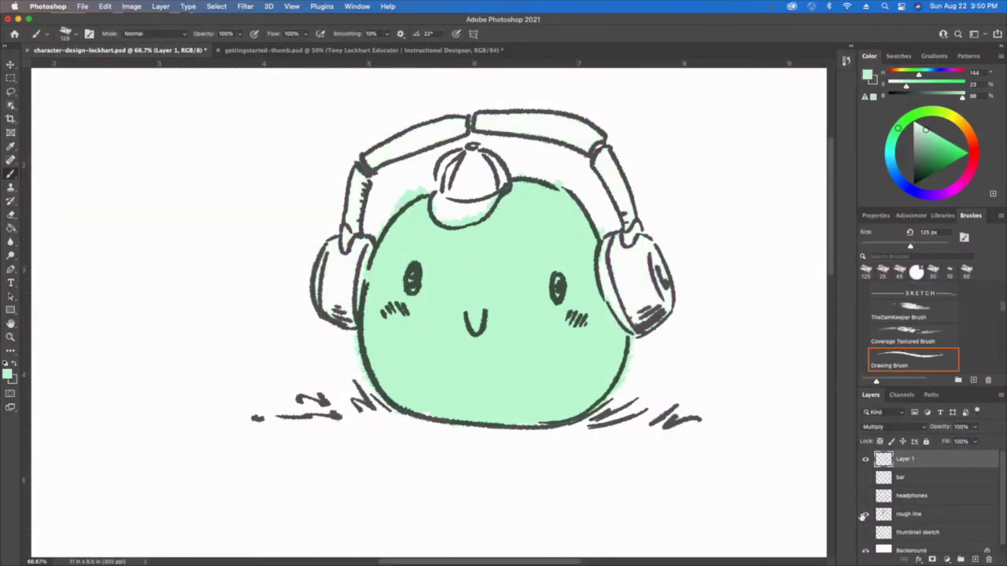
scroll(393, 279, up, 5)
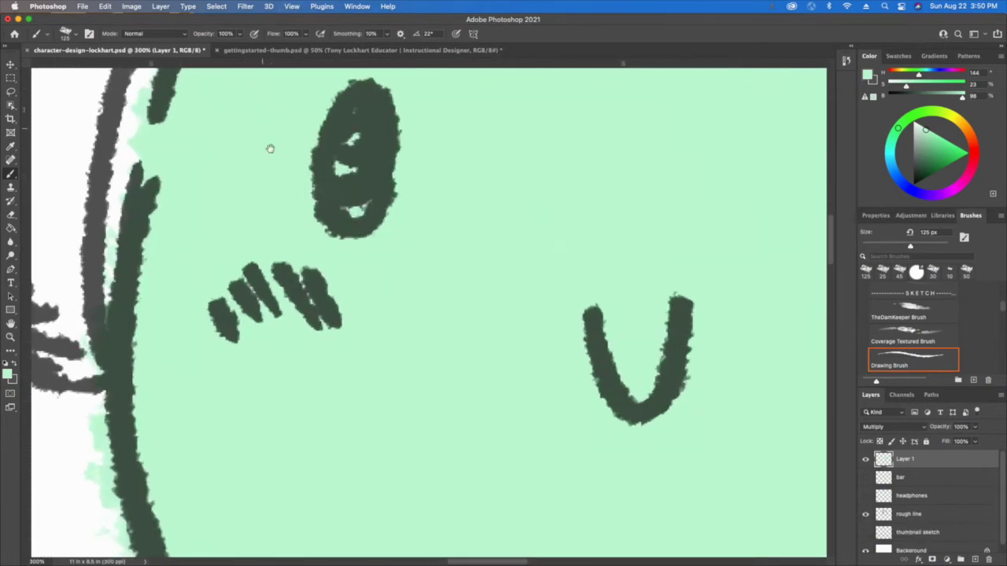
- Zoom in and paint white over green spill around the face, cap and upper outline
drag(269, 150, 440, 378)
drag(406, 429, 399, 426)
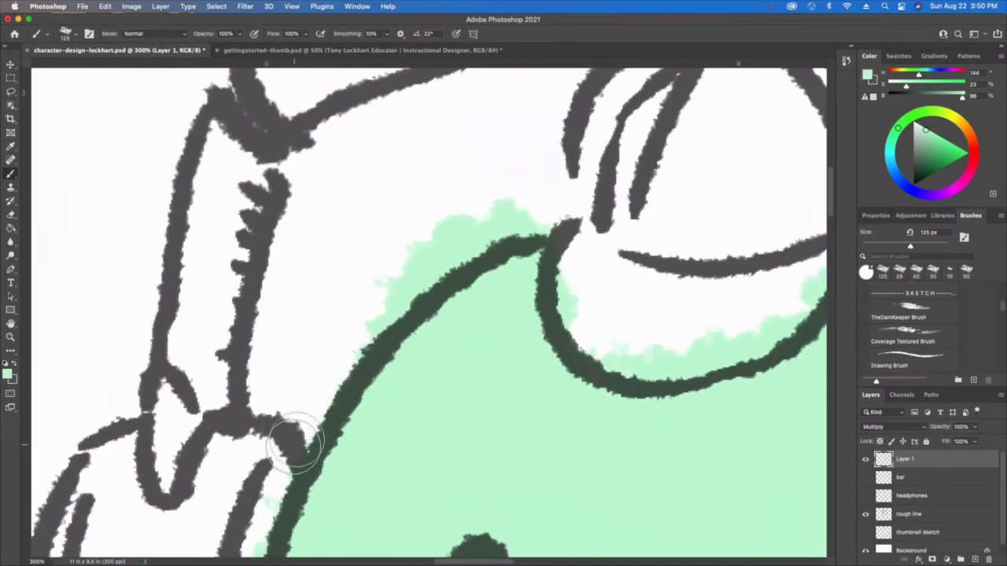
mouse_move(369, 322)
mouse_down()
mouse_move(464, 236)
mouse_move(539, 213)
mouse_move(449, 231)
mouse_move(506, 207)
mouse_up()
mouse_move(582, 306)
mouse_down()
mouse_move(593, 314)
mouse_move(315, 299)
mouse_move(404, 353)
mouse_move(359, 348)
mouse_move(528, 275)
mouse_move(599, 177)
mouse_up()
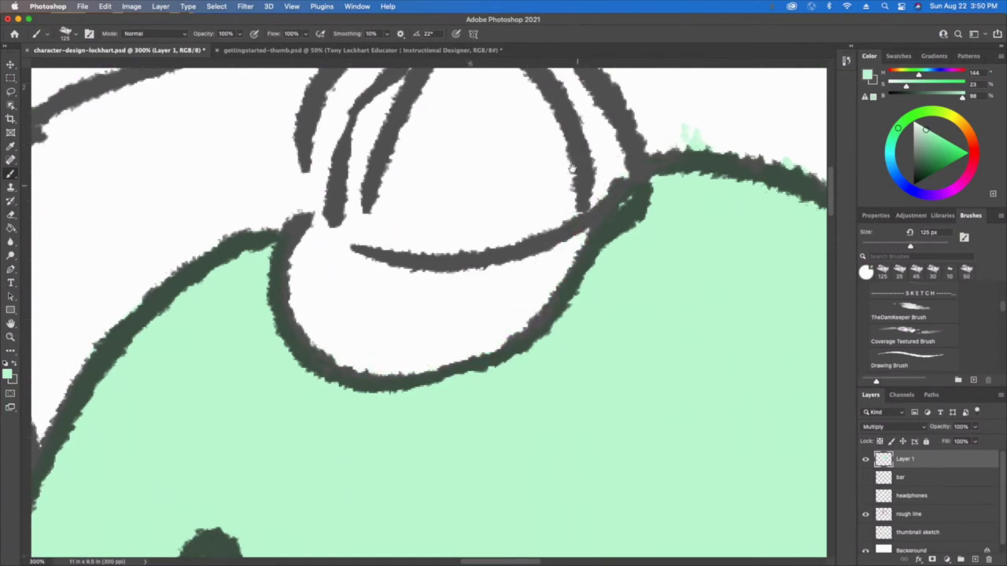
scroll(601, 170, right, 5)
scroll(330, 252, right, 5)
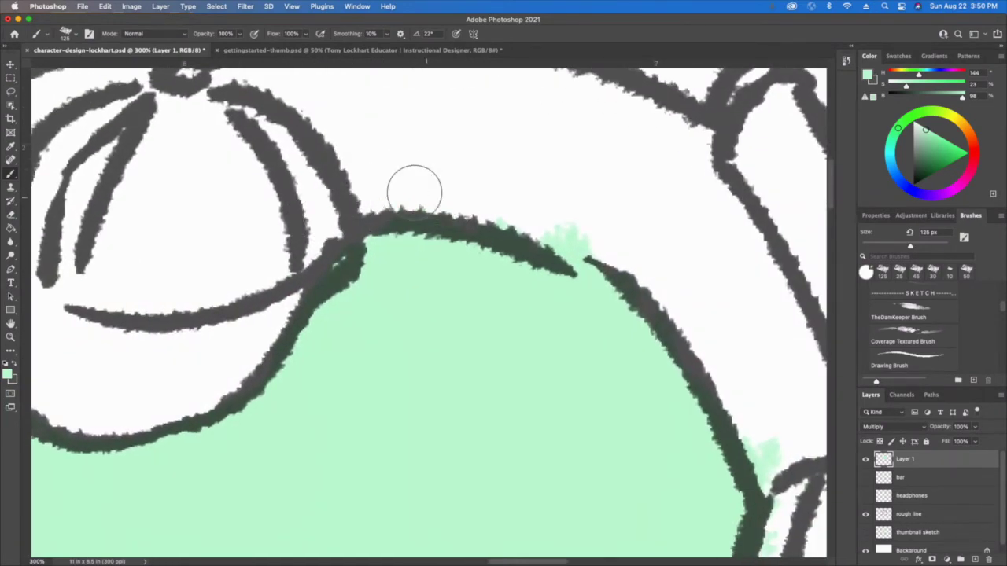
mouse_move(415, 189)
mouse_down()
mouse_move(567, 240)
mouse_move(577, 194)
mouse_up()
scroll(576, 194, down, 5)
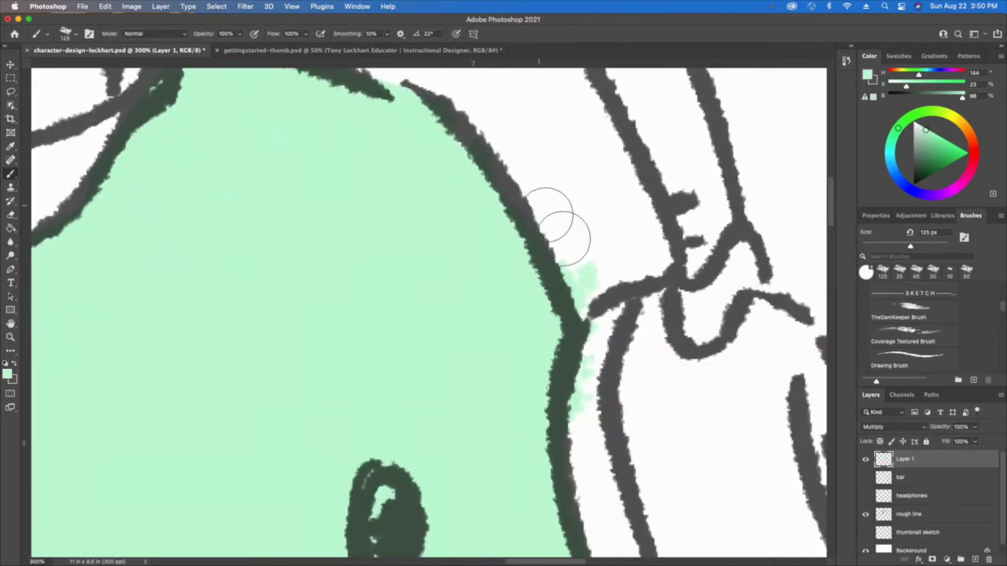
scroll(580, 370, down, 5)
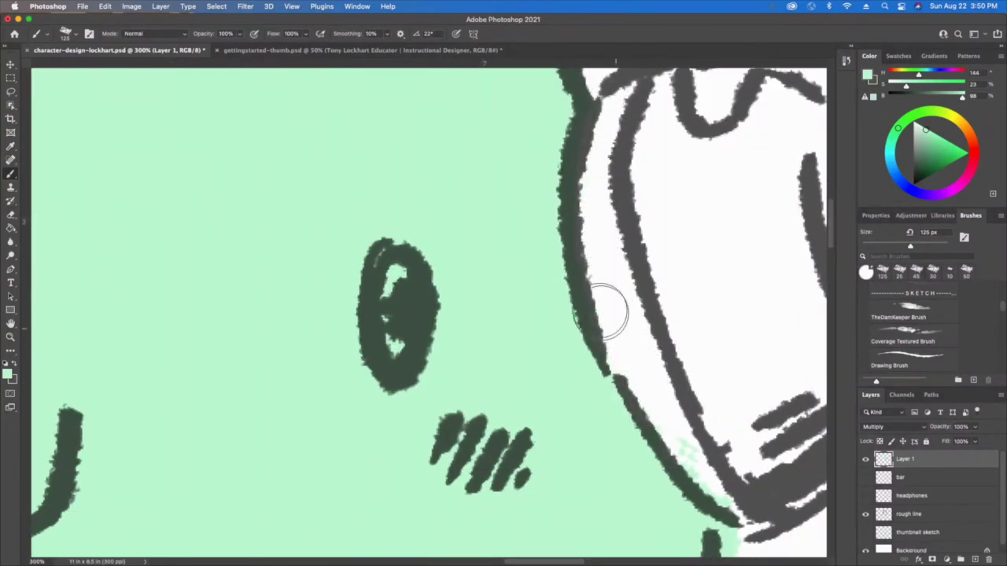
- Pan along the lower and left body outline, erasing green spill beside the left headphone
drag(666, 390, 529, 194)
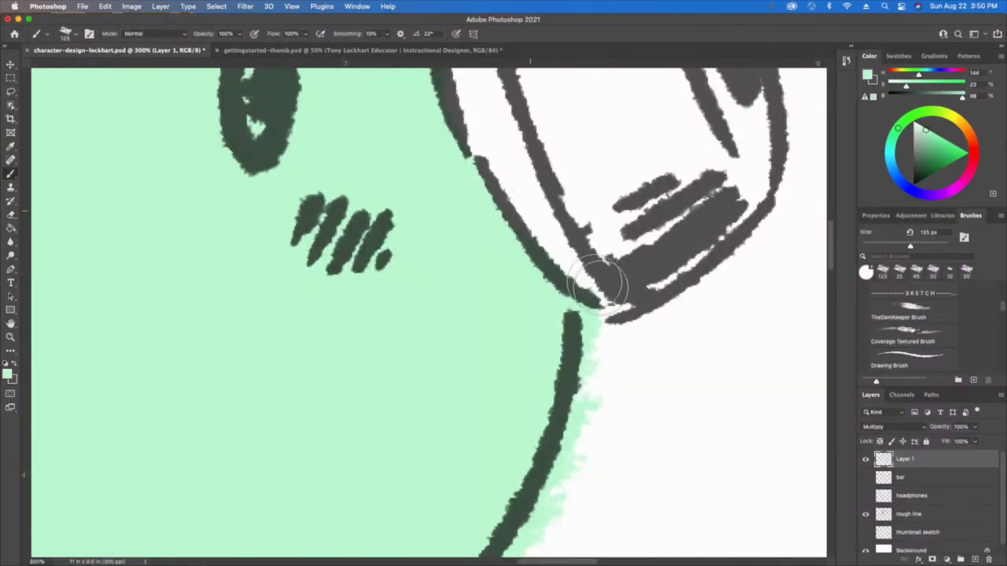
mouse_move(602, 364)
mouse_down()
mouse_move(623, 221)
mouse_move(596, 304)
mouse_move(533, 416)
mouse_move(595, 333)
mouse_up()
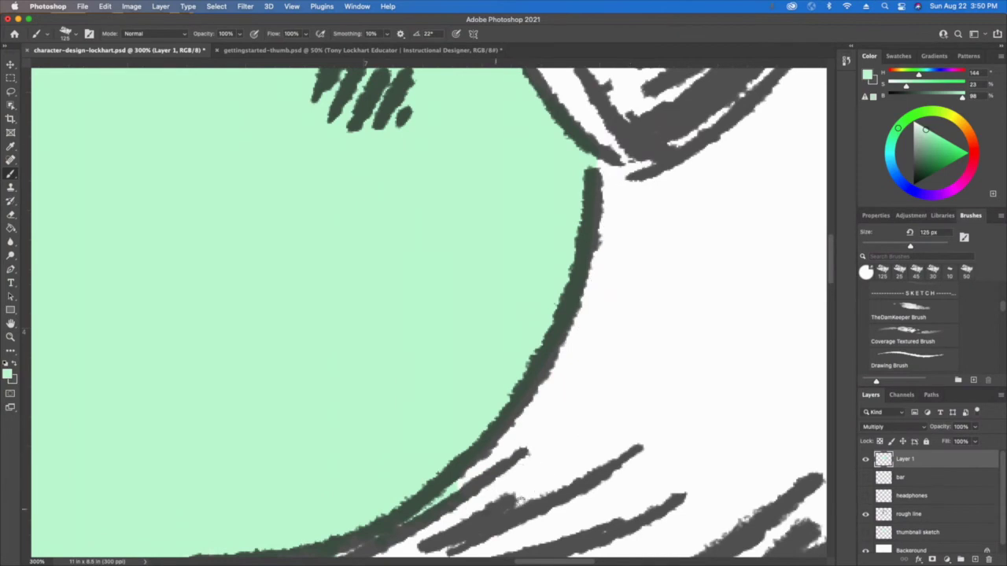
drag(543, 475, 692, 209)
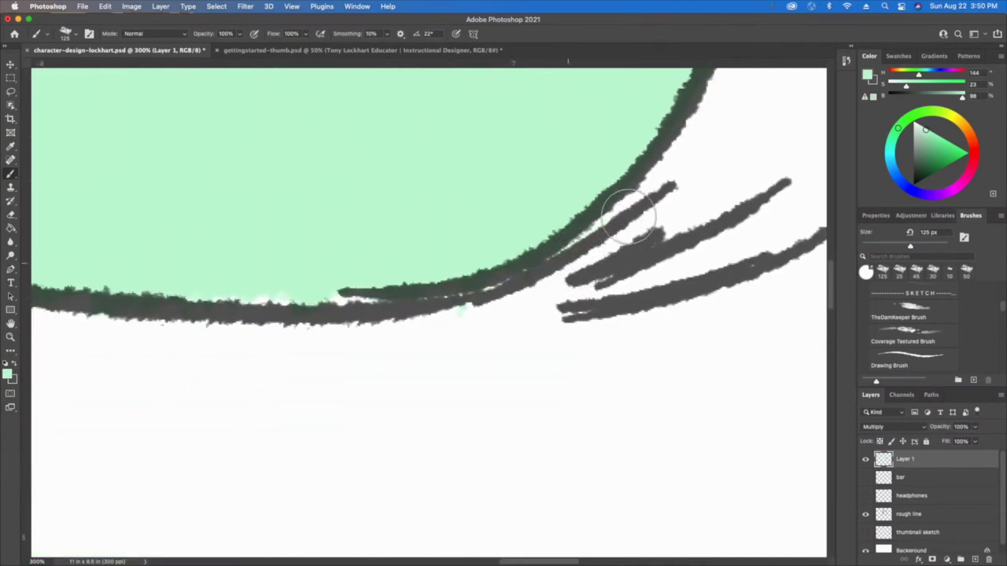
mouse_move(181, 341)
mouse_down()
mouse_move(438, 359)
mouse_move(647, 359)
mouse_up()
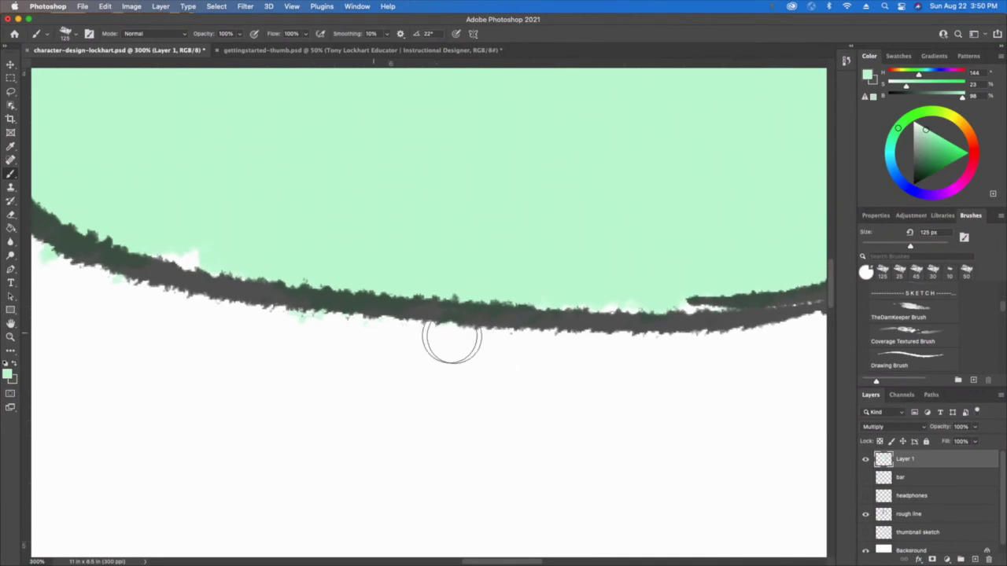
drag(140, 307, 590, 443)
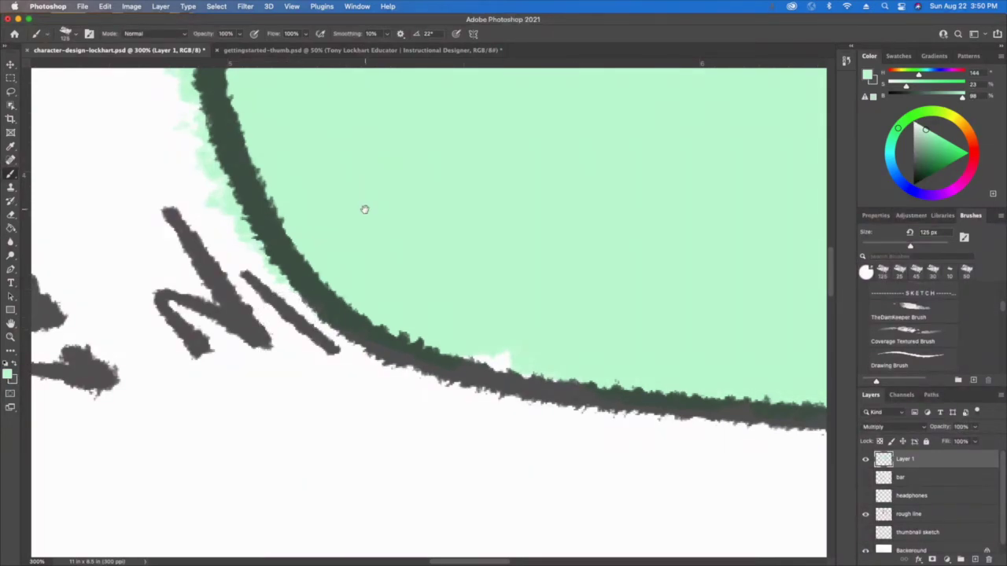
mouse_move(365, 213)
mouse_down()
mouse_move(430, 283)
mouse_move(524, 283)
mouse_move(561, 258)
mouse_move(600, 285)
mouse_up()
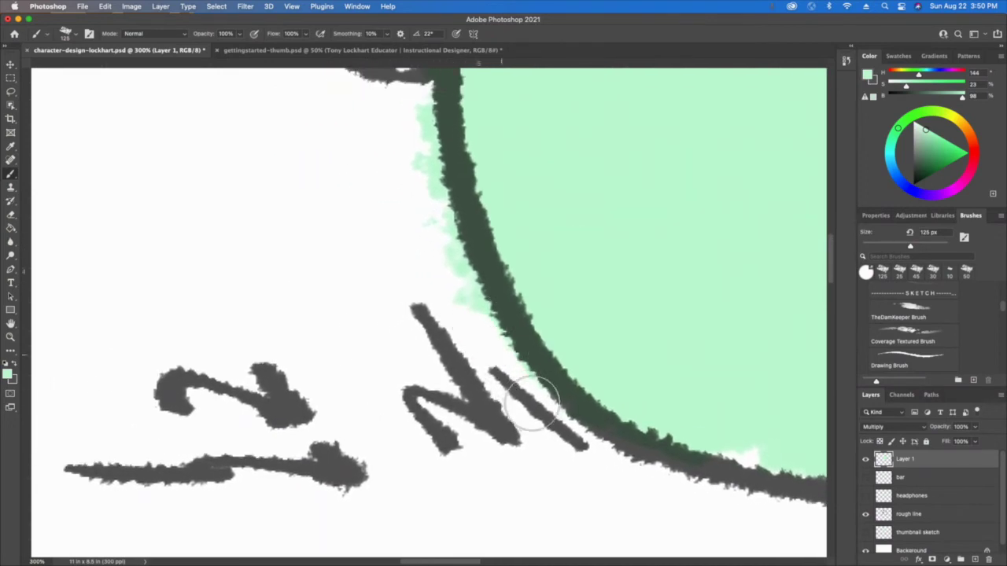
mouse_move(467, 275)
mouse_down()
mouse_move(449, 262)
mouse_move(432, 213)
mouse_move(461, 337)
mouse_up()
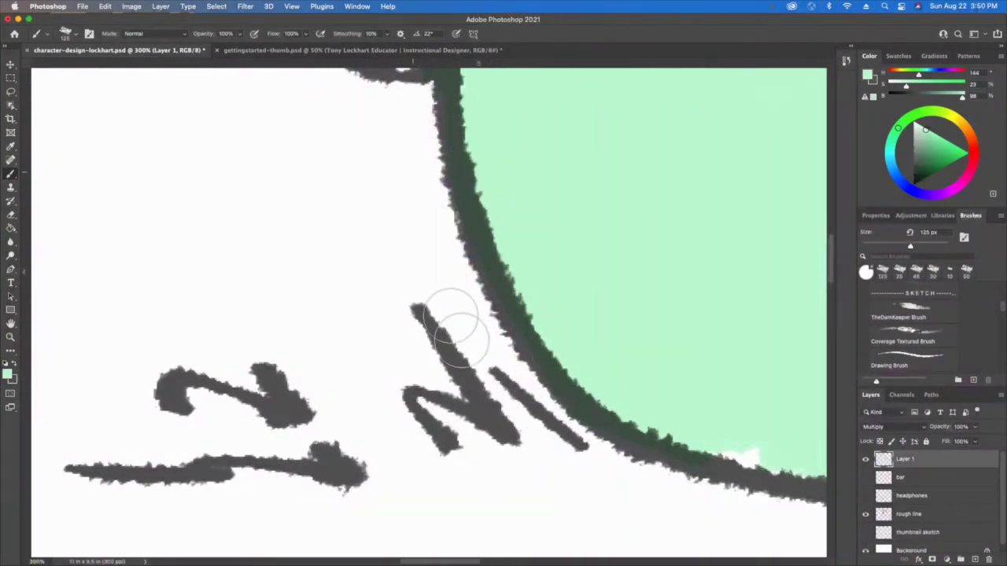
drag(390, 240, 375, 397)
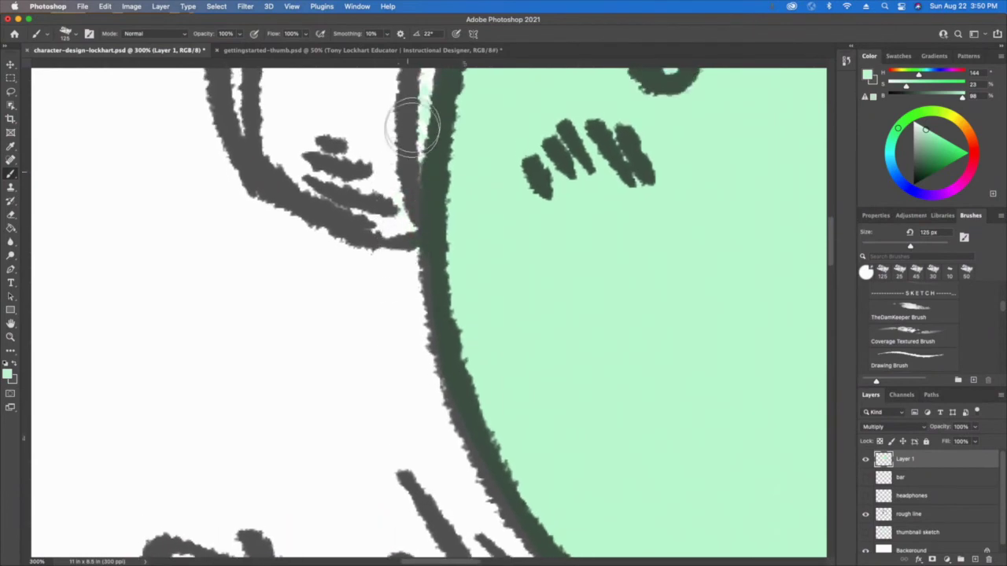
drag(391, 75, 399, 265)
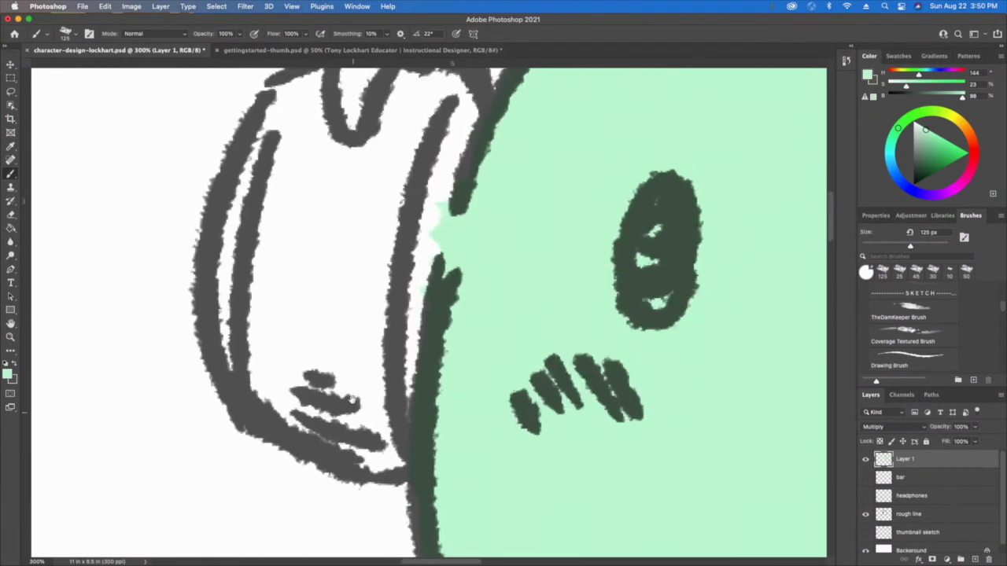
drag(440, 169, 435, 228)
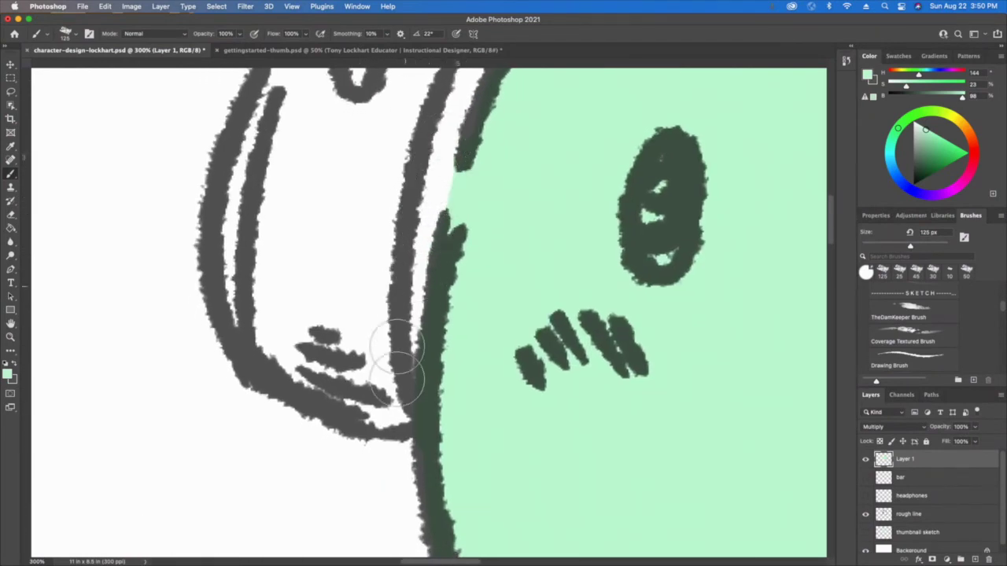
- Zoom out to about 66.7% and centre the whole character to check the fill
scroll(399, 422, down, 3)
scroll(399, 422, down, 5)
scroll(399, 422, up, 2)
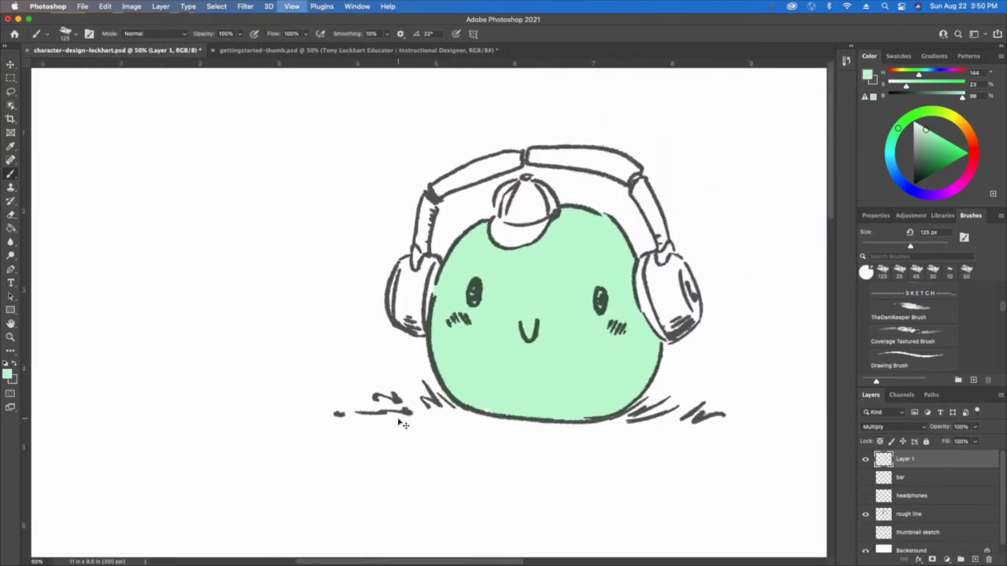
scroll(399, 422, up, 5)
scroll(399, 422, down, 2)
scroll(399, 423, down, 1)
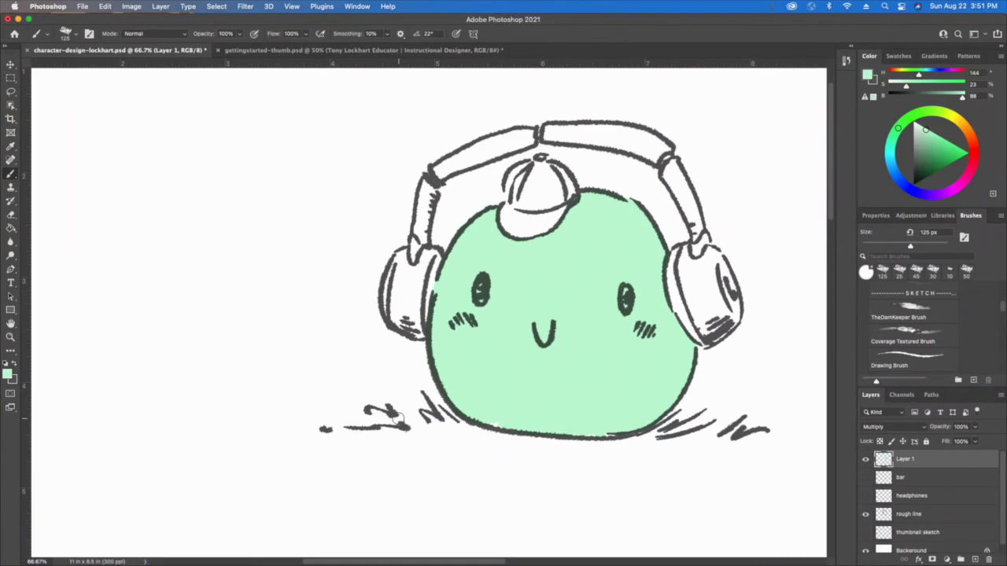
scroll(398, 423, right, 5)
scroll(354, 378, right, 5)
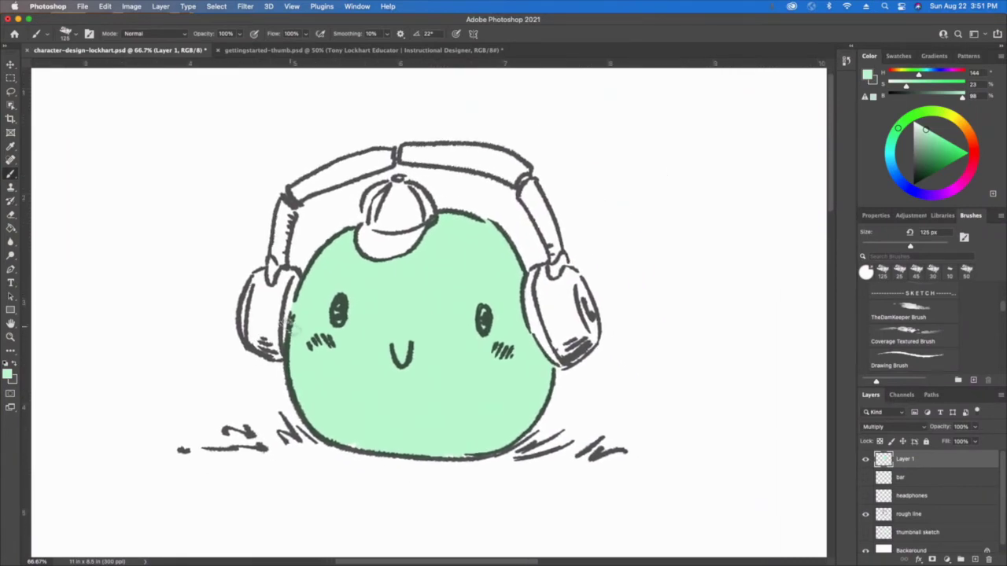
- Briefly show the headband and ear-cup fills, then hide all green fill layers
click(866, 478)
click(866, 497)
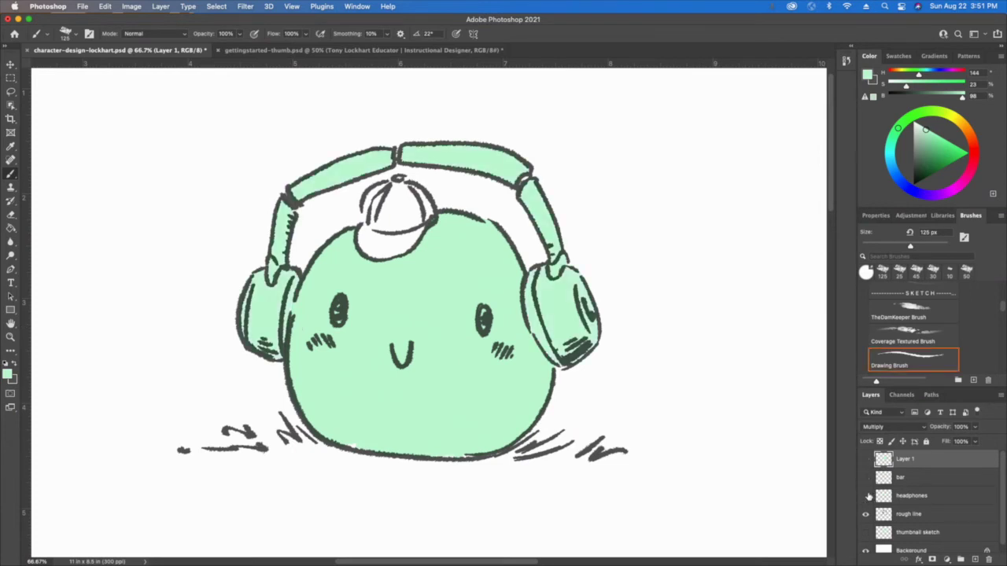
drag(866, 496, 866, 459)
scroll(908, 507, down, 1)
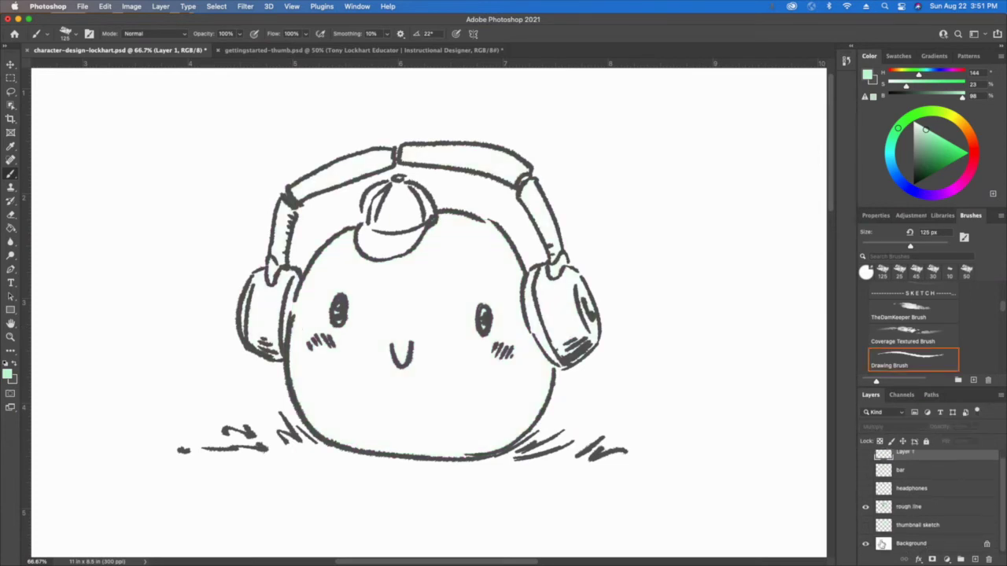
- Peek at the green thumbnail sketch instead of the rough line art, then restore the line art and ear-cup fill
click(866, 506)
click(866, 525)
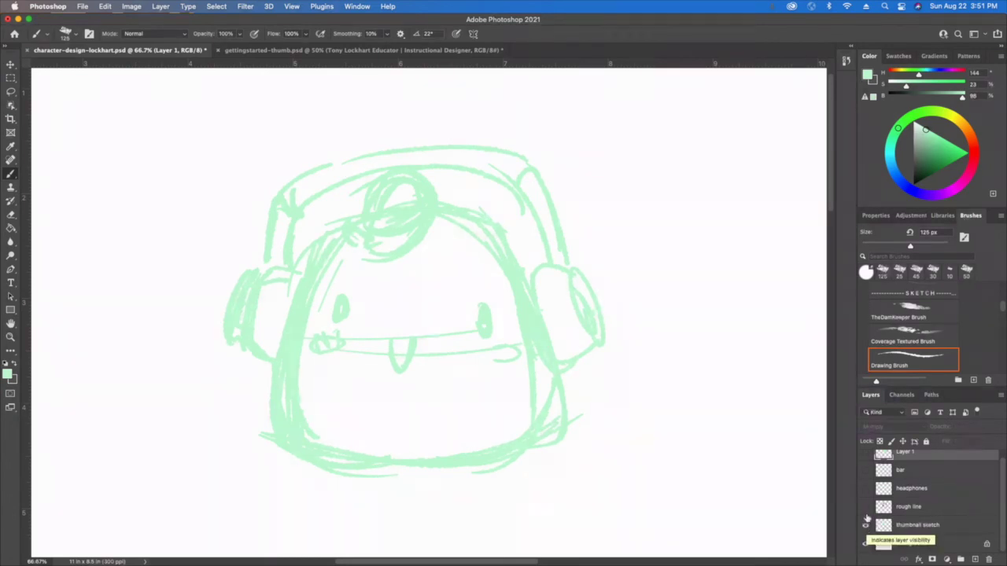
click(865, 507)
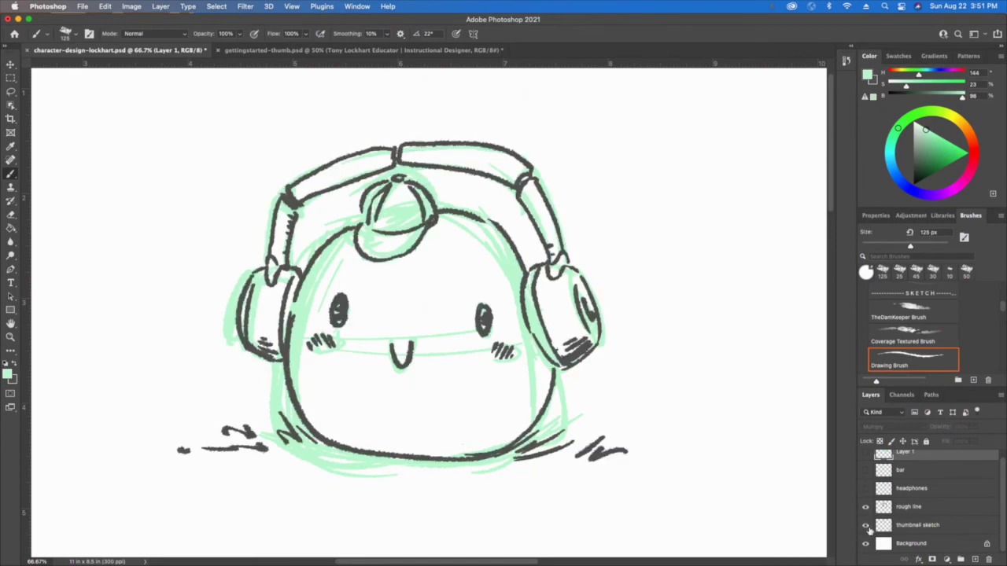
click(865, 526)
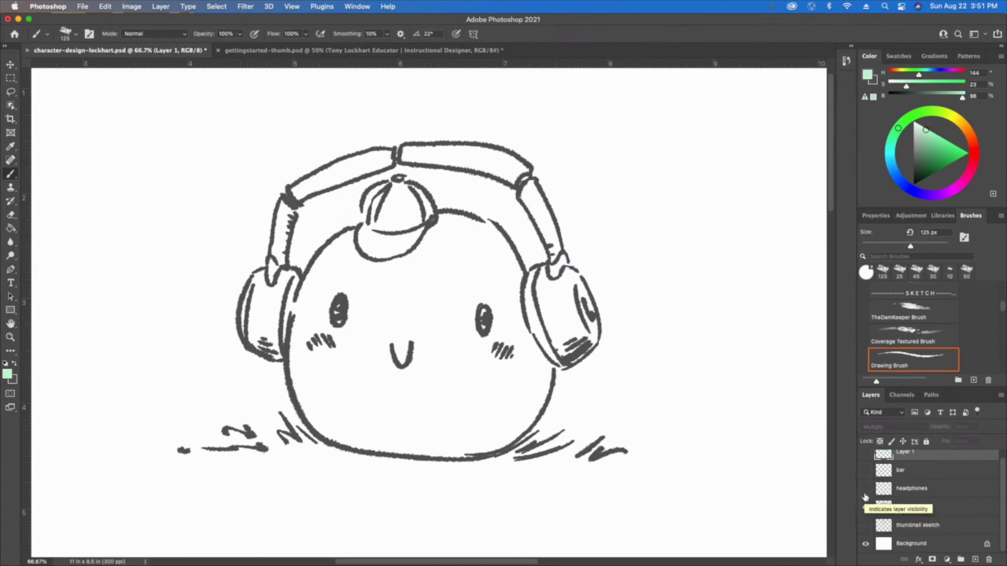
click(866, 490)
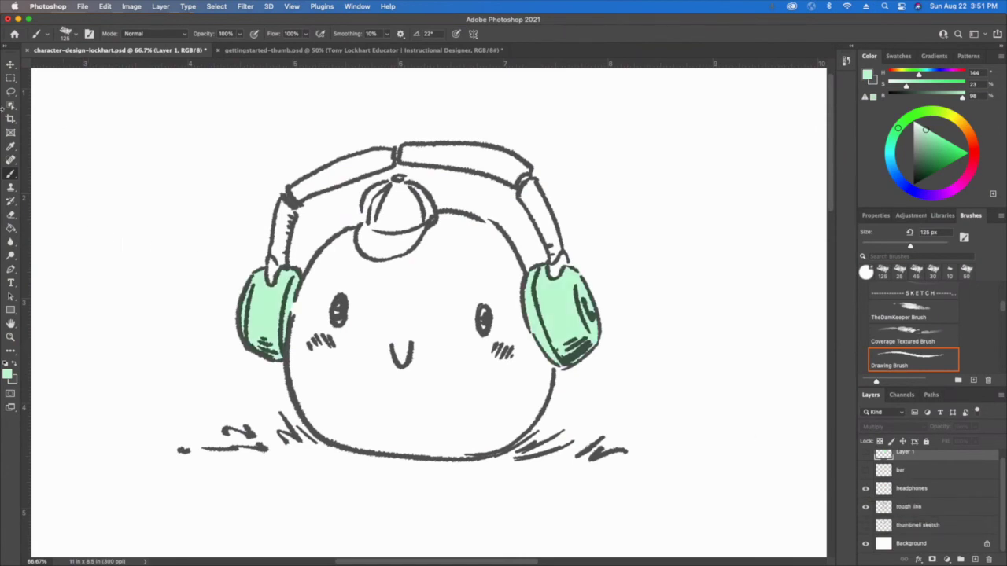
click(15, 92)
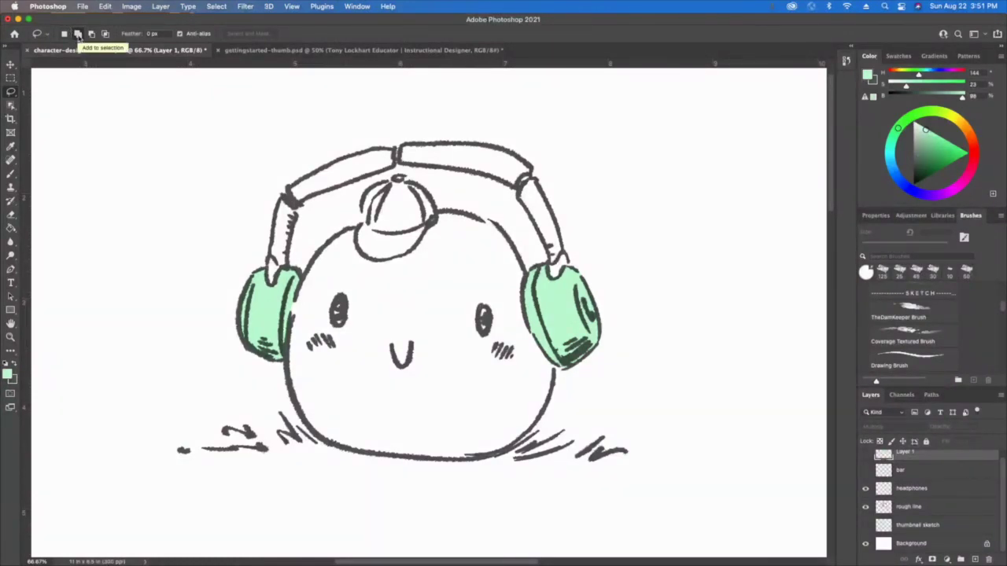
- Set the Lasso to Add to selection mode and turn the bar layer's headband fill back on
click(78, 35)
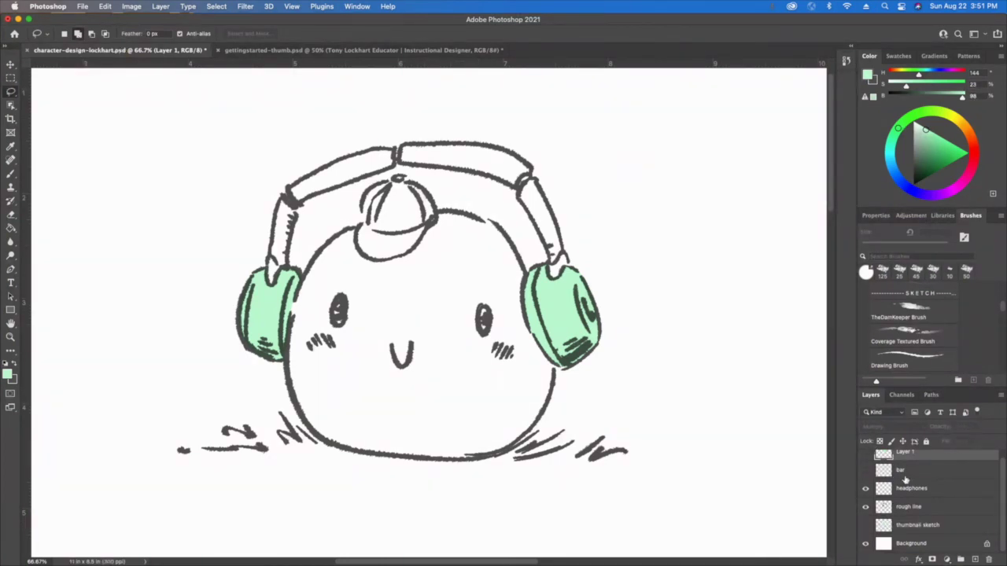
drag(1004, 503, 1003, 486)
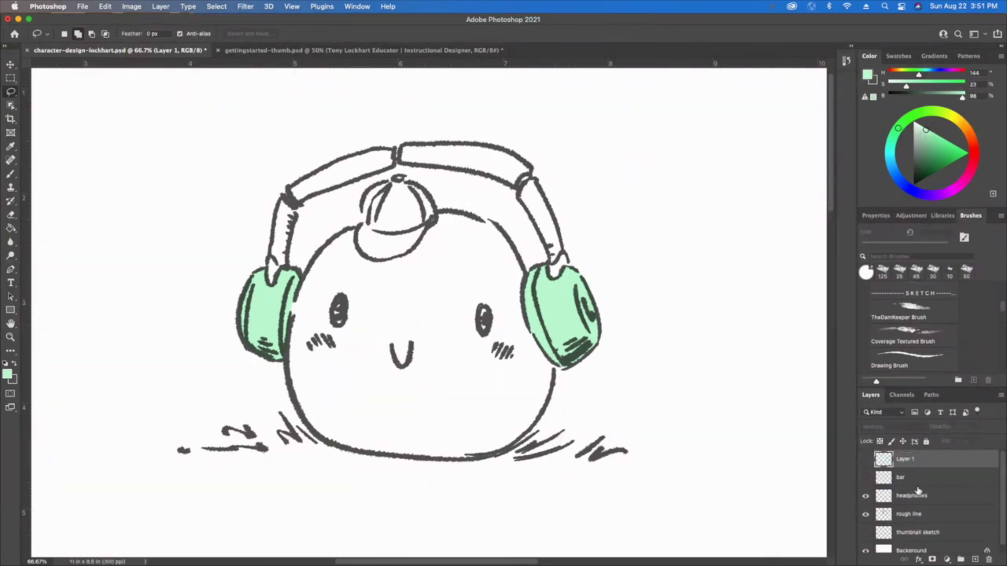
click(865, 478)
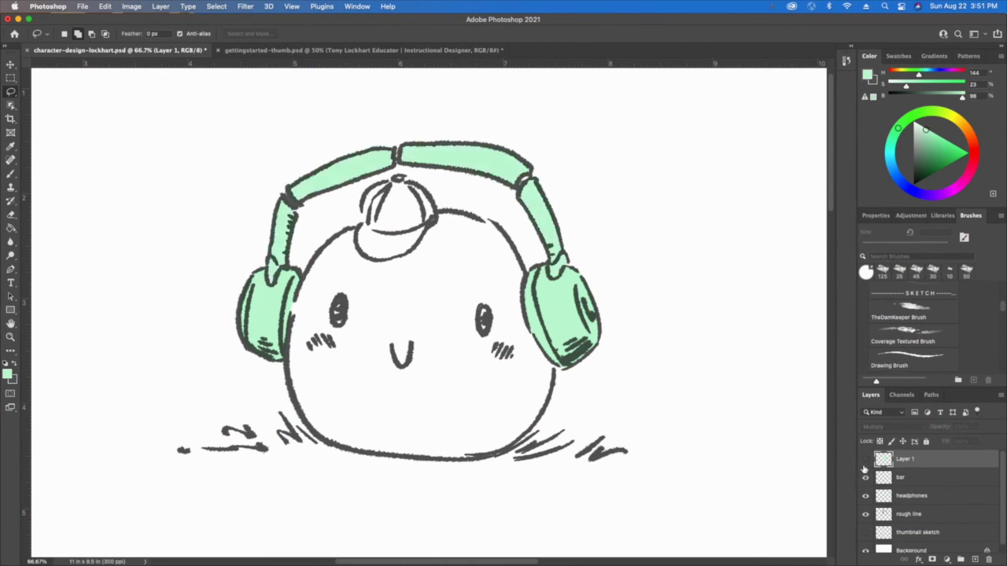
- Flash the Layer 1, bar and headphones fills on and off, leaving only Layer 1 visible
click(865, 460)
click(866, 460)
click(865, 460)
click(865, 460)
click(865, 478)
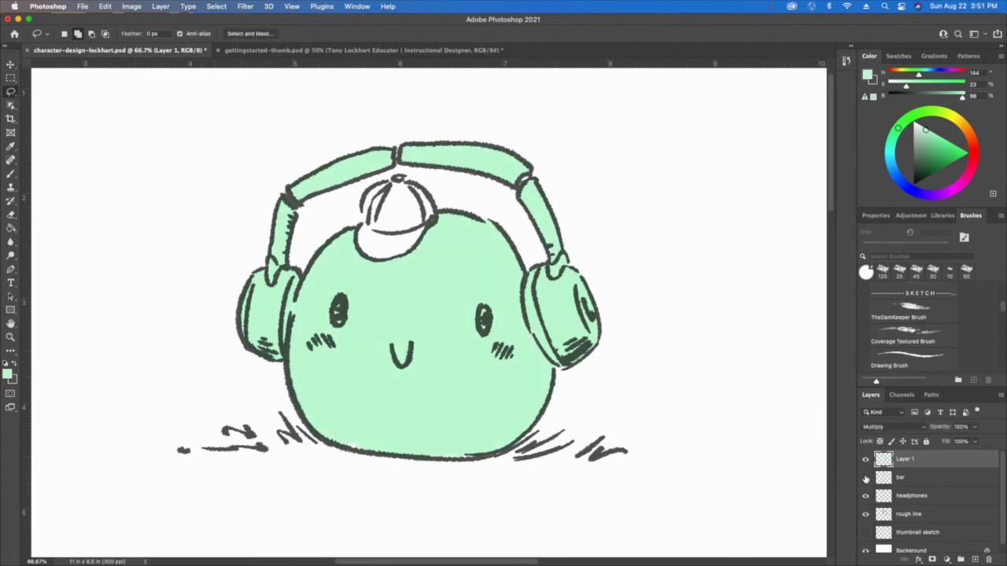
click(865, 478)
click(865, 477)
click(865, 496)
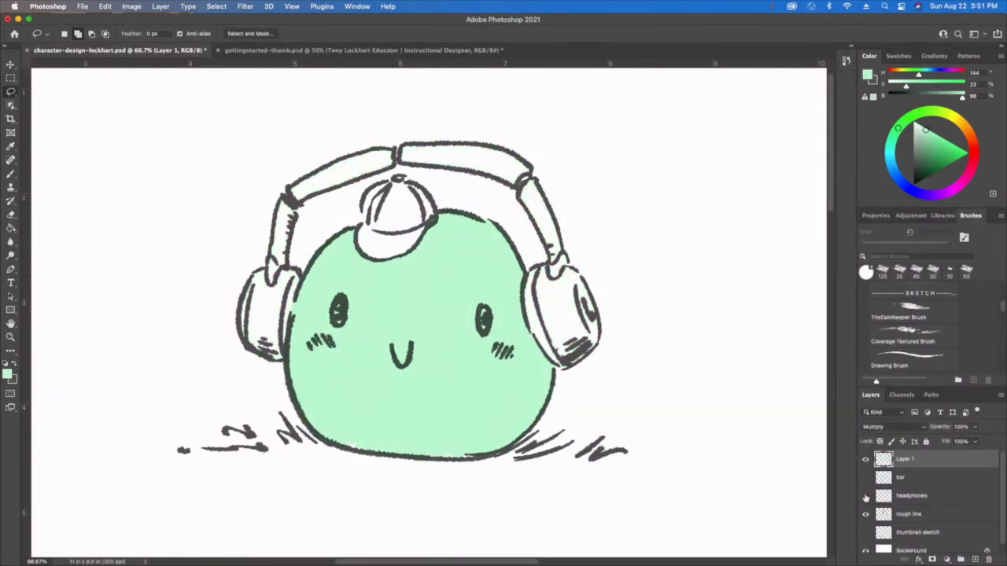
click(865, 496)
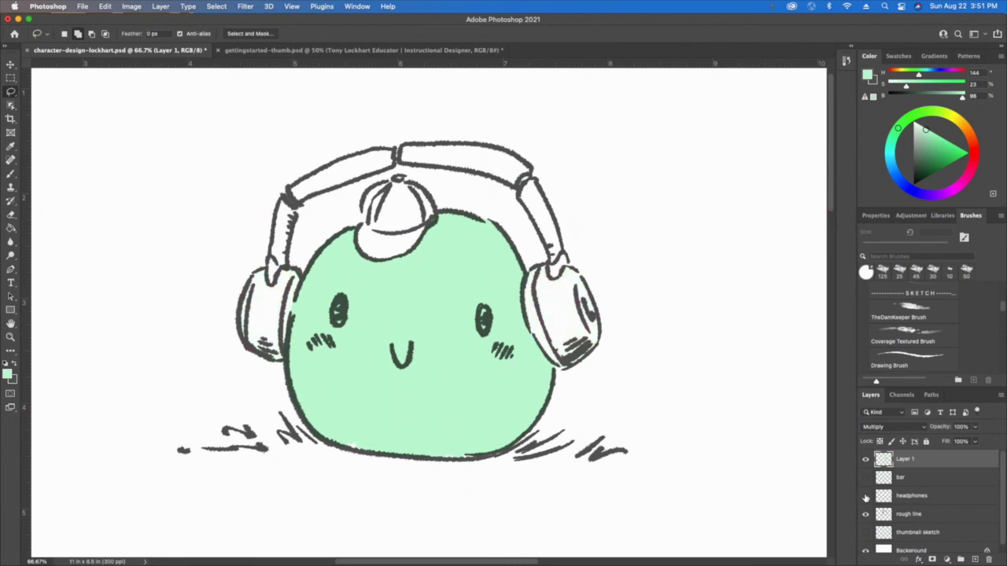